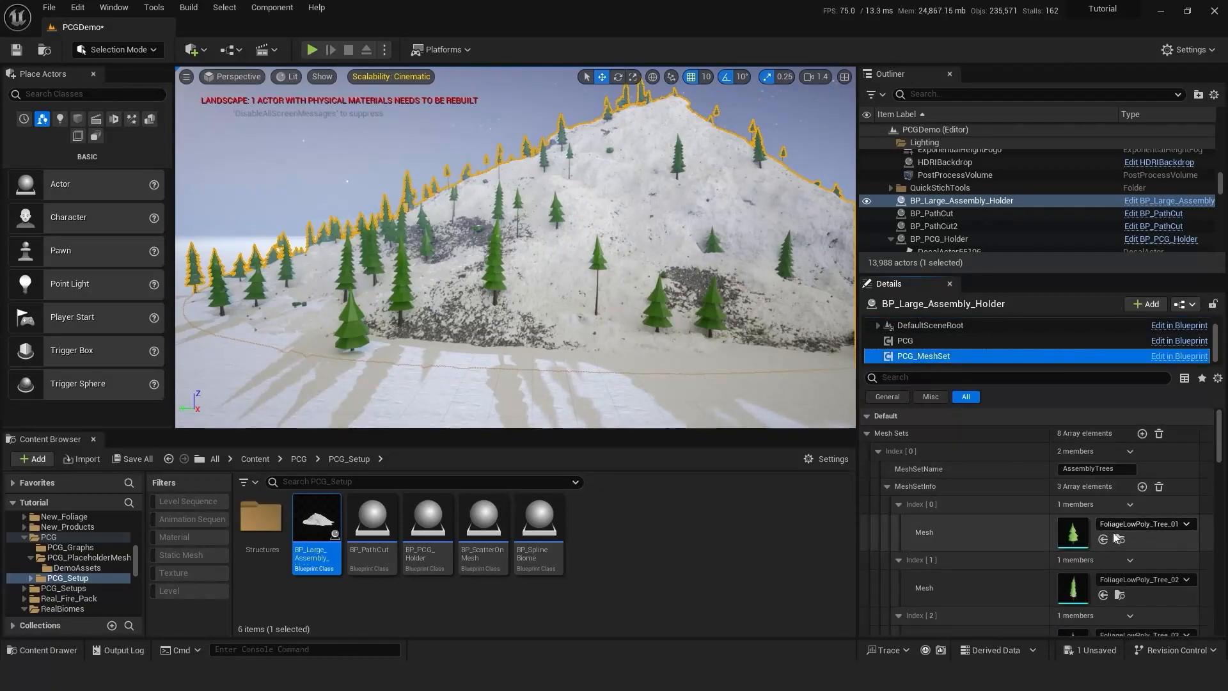
- Replace the three AssemblyTrees meshes with a SM_Scots_Pine_Border tree, a SM_Scots_Pine_Forest tree and TreeWLights from the DemoAssets folder
{"action": "left_click", "coordinate": [1120, 539]}
{"action": "double_click", "coordinate": [266, 541]}
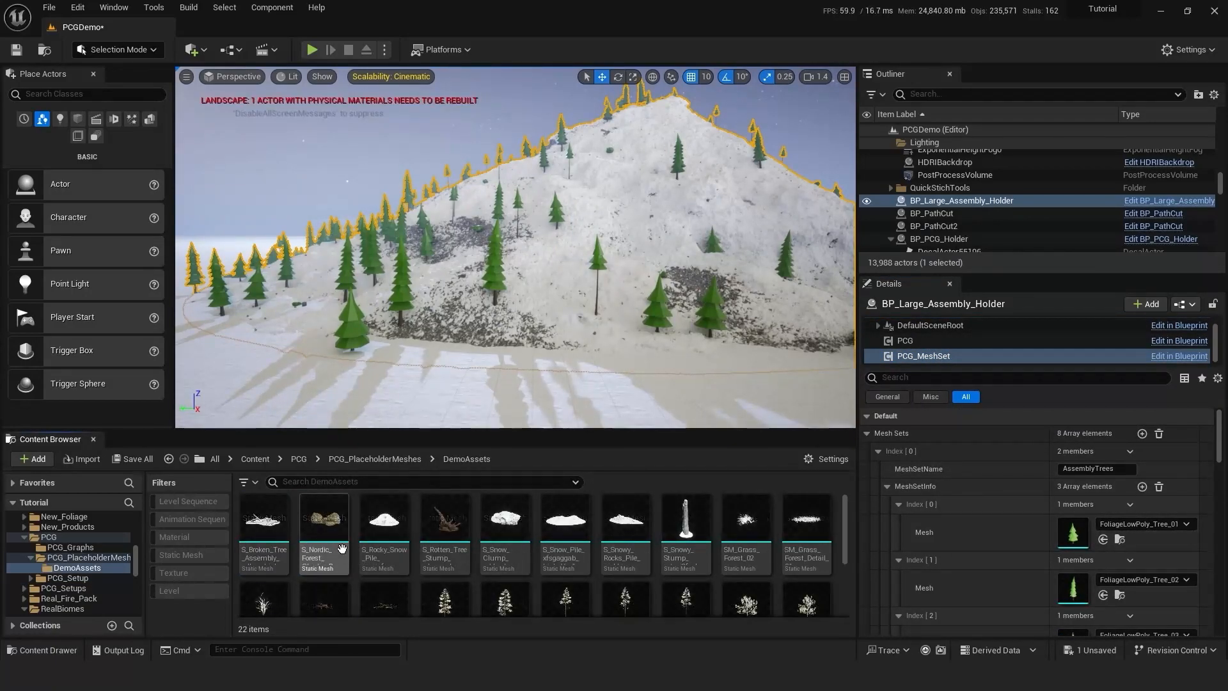
{"action": "scroll", "coordinate": [520, 540], "scroll_direction": "down", "scroll_amount": 1}
{"action": "left_click_drag", "start_coordinate": [445, 564], "coordinate": [1094, 531]}
{"action": "left_click_drag", "start_coordinate": [565, 564], "coordinate": [1091, 585]}
{"action": "scroll", "coordinate": [1025, 541], "scroll_direction": "down", "scroll_amount": 2}
{"action": "scroll", "coordinate": [440, 583], "scroll_direction": "down", "scroll_amount": 2}
{"action": "left_click_drag", "start_coordinate": [324, 555], "coordinate": [1084, 564]}
- Replace the AssemblyRocks&Shrubs meshes with S_Snow_Clump, S_Nordic_Forest_Cluster and a SM_Scots_Pine_Sapling
{"action": "scroll", "coordinate": [1019, 536], "scroll_direction": "down", "scroll_amount": 4}
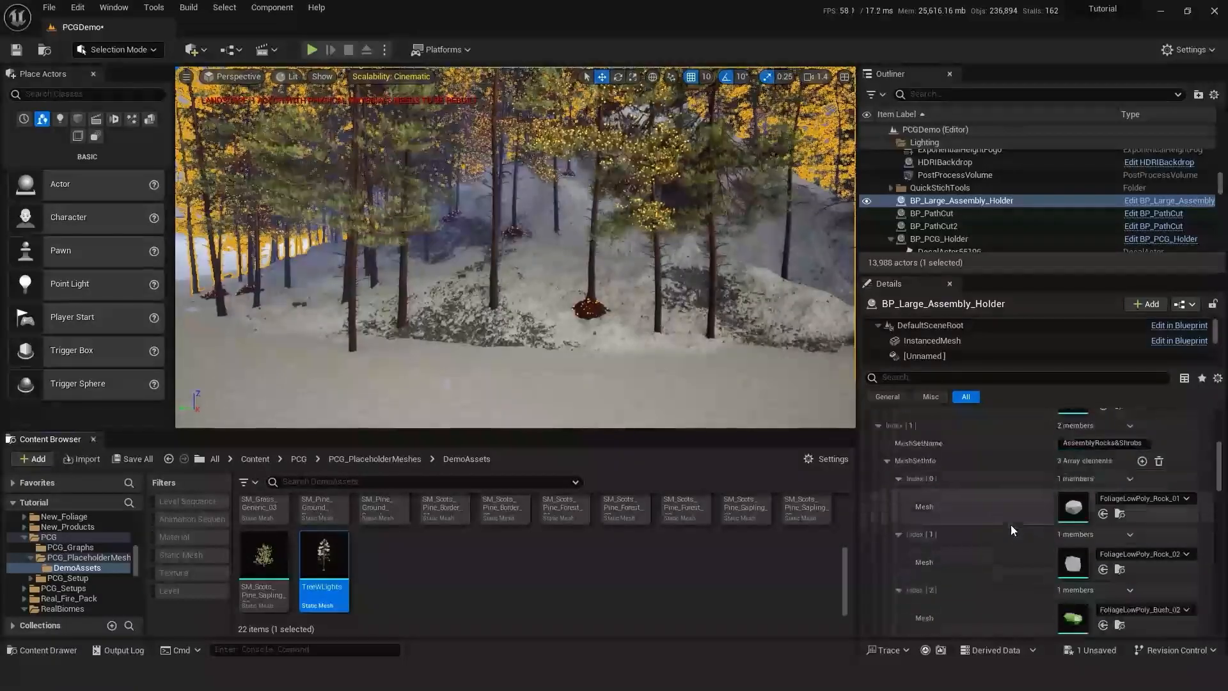
{"action": "scroll", "coordinate": [934, 531], "scroll_direction": "up", "scroll_amount": 1}
{"action": "left_click_drag", "start_coordinate": [495, 545], "coordinate": [1076, 488]}
{"action": "left_click_drag", "start_coordinate": [266, 547], "coordinate": [256, 521]}
{"action": "left_click_drag", "start_coordinate": [325, 528], "coordinate": [1083, 542]}
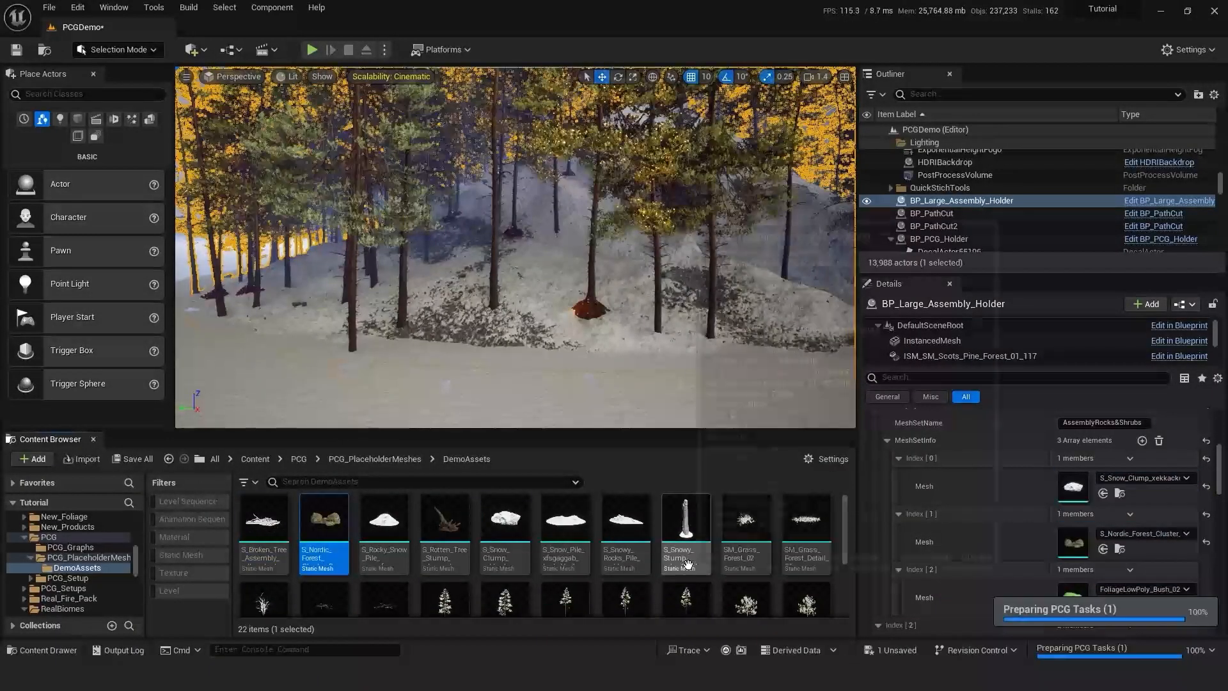
{"action": "scroll", "coordinate": [739, 548], "scroll_direction": "down", "scroll_amount": 2}
{"action": "left_click_drag", "start_coordinate": [742, 547], "coordinate": [1067, 571]}
- Replace the three AssemblyGrass meshes with SM_Grass_Forest_02, SM_Grass_Forest_Detail and SM_Grass_Generic_03
{"action": "scroll", "coordinate": [986, 506], "scroll_direction": "down", "scroll_amount": 3}
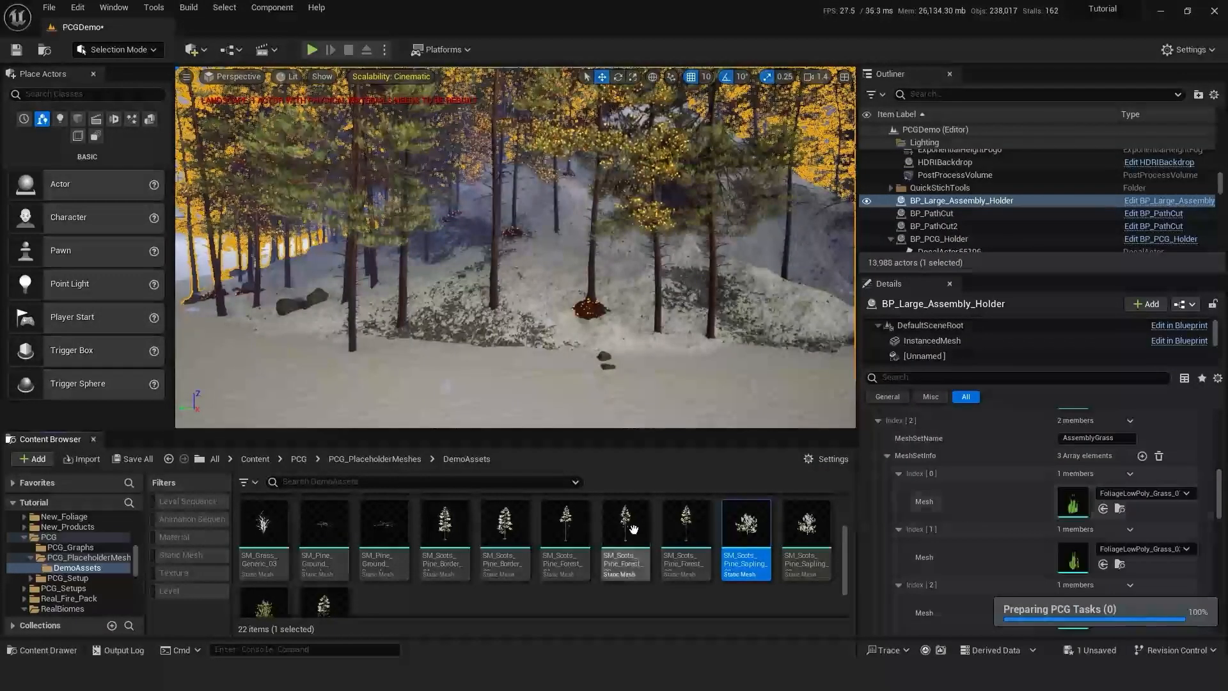
{"action": "scroll", "coordinate": [697, 528], "scroll_direction": "up", "scroll_amount": 2}
{"action": "left_click_drag", "start_coordinate": [745, 527], "coordinate": [1068, 502]}
{"action": "left_click_drag", "start_coordinate": [806, 528], "coordinate": [1070, 555]}
{"action": "scroll", "coordinate": [1015, 525], "scroll_direction": "down", "scroll_amount": 4}
{"action": "scroll", "coordinate": [307, 560], "scroll_direction": "down", "scroll_amount": 1}
{"action": "left_click_drag", "start_coordinate": [265, 581], "coordinate": [1070, 529]}
- Replace the three meshes of the Grass set with SM_Grass_Forest_02, SM_Grass_Forest_Detail and SM_Grass_Generic_03
{"action": "scroll", "coordinate": [960, 528], "scroll_direction": "down", "scroll_amount": 5}
{"action": "left_click_drag", "start_coordinate": [748, 522], "coordinate": [1071, 538]}
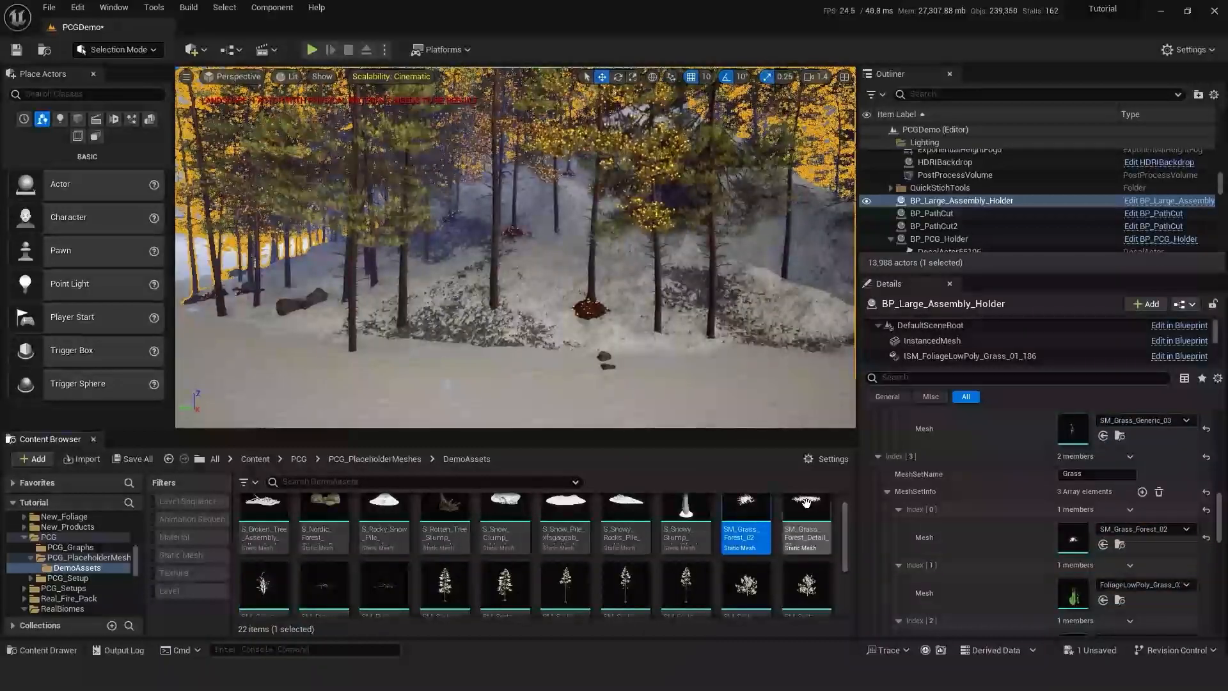
{"action": "left_click_drag", "start_coordinate": [807, 525], "coordinate": [1072, 591]}
{"action": "left_click_drag", "start_coordinate": [264, 584], "coordinate": [1074, 567]}
- Replace the low-poly bush meshes of the Shrubs set with SM_Scots_Pine_Sapling meshes
{"action": "scroll", "coordinate": [1145, 584], "scroll_direction": "down", "scroll_amount": 3}
{"action": "scroll", "coordinate": [1027, 511], "scroll_direction": "down", "scroll_amount": 6}
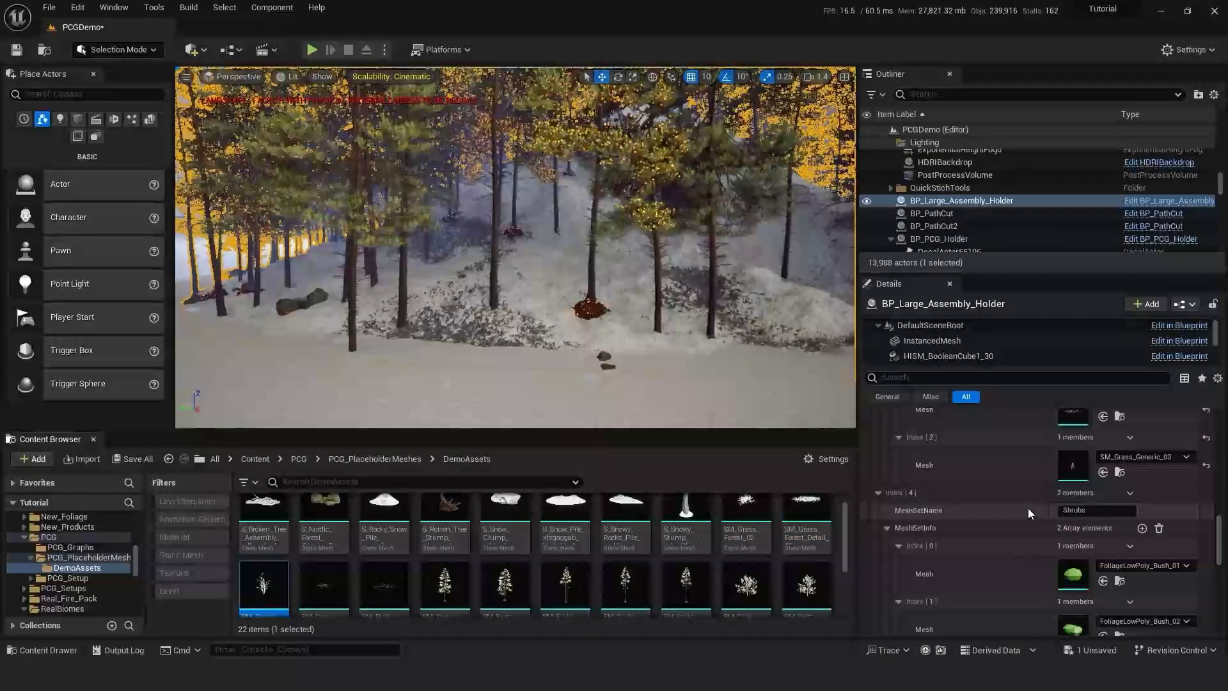
{"action": "scroll", "coordinate": [752, 533], "scroll_direction": "down", "scroll_amount": 3}
{"action": "left_click_drag", "start_coordinate": [752, 534], "coordinate": [1073, 516]}
{"action": "left_click_drag", "start_coordinate": [806, 530], "coordinate": [1077, 519]}
- Replace the three meshes of the Rocks set with S_Snow_Clump, S_Snow_Pile and S_Snowy_Rocks_Pile
{"action": "scroll", "coordinate": [989, 533], "scroll_direction": "down", "scroll_amount": 4}
{"action": "scroll", "coordinate": [1012, 539], "scroll_direction": "down", "scroll_amount": 3}
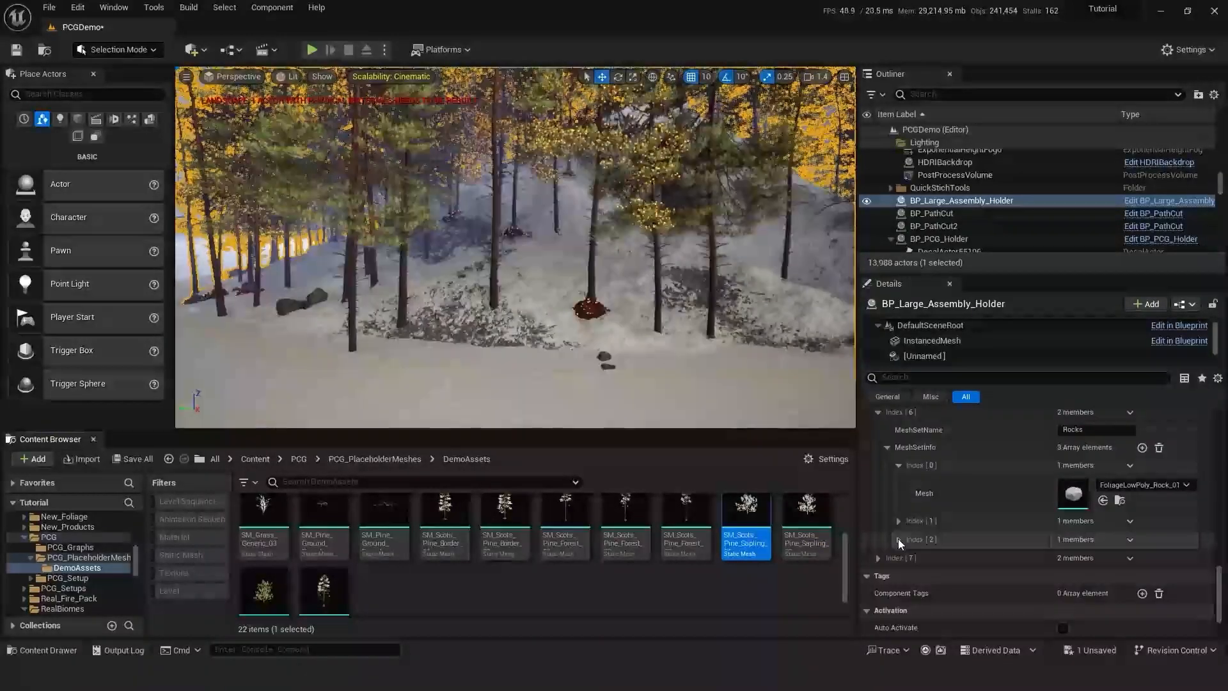
{"action": "scroll", "coordinate": [642, 543], "scroll_direction": "up", "scroll_amount": 2}
{"action": "left_click_drag", "start_coordinate": [506, 534], "coordinate": [1074, 495]}
{"action": "left_click_drag", "start_coordinate": [565, 535], "coordinate": [1073, 550]}
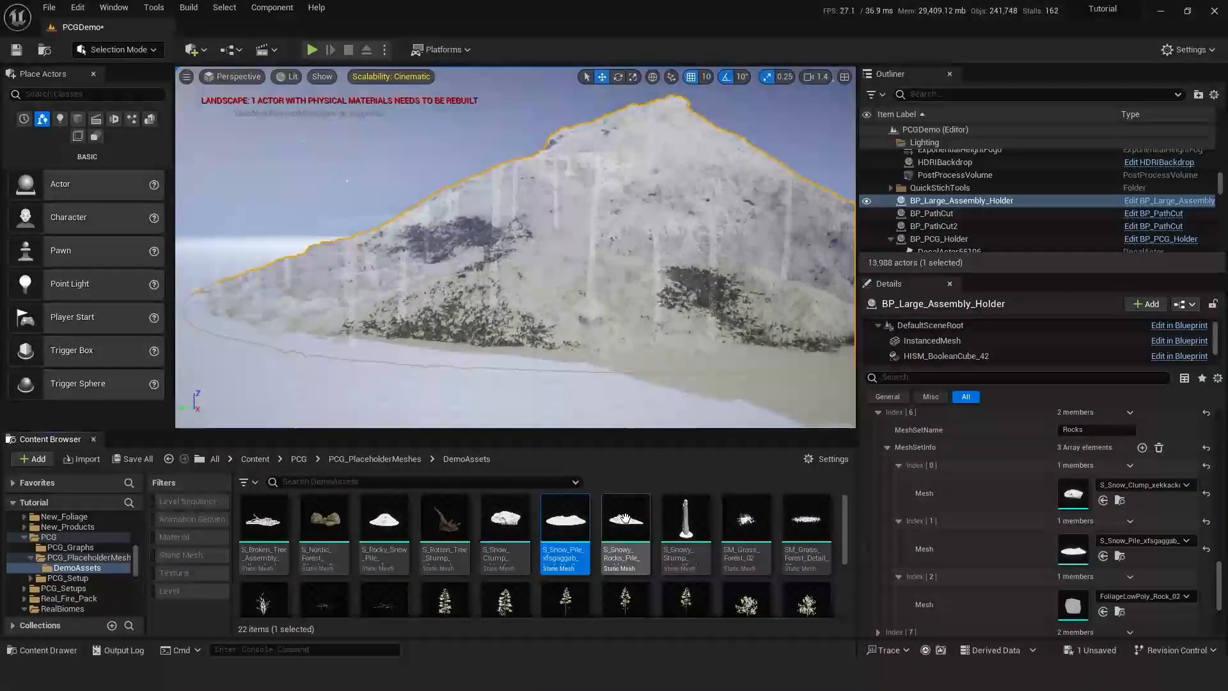
{"action": "left_click_drag", "start_coordinate": [626, 536], "coordinate": [1074, 603]}
- Replace the mesh of the Boulders set with S_Broken_Tree_Assembly
{"action": "scroll", "coordinate": [998, 550], "scroll_direction": "down", "scroll_amount": 3}
{"action": "left_click_drag", "start_coordinate": [264, 534], "coordinate": [1081, 541]}
{"action": "left_click", "coordinate": [887, 544]}
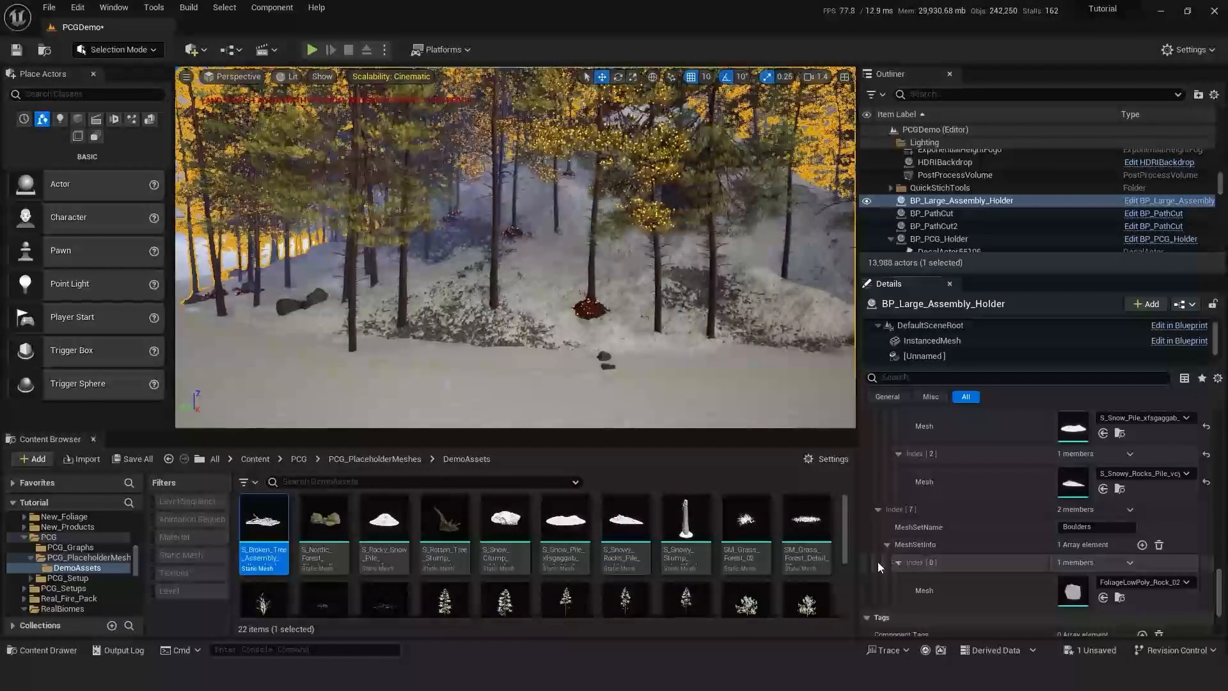
{"action": "left_click_drag", "start_coordinate": [263, 534], "coordinate": [1075, 588]}
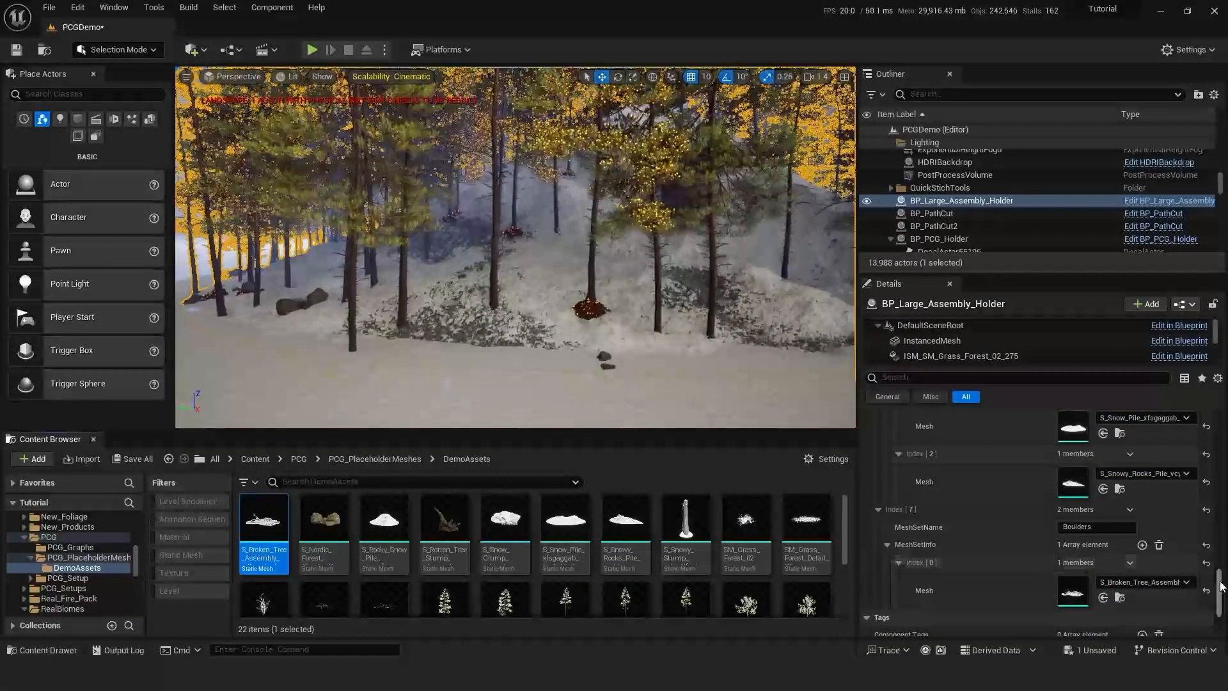
- Override Max Points for Assembly on the holder's PCG component and set it to 25000
{"action": "scroll", "coordinate": [962, 423], "scroll_direction": "up", "scroll_amount": 15}
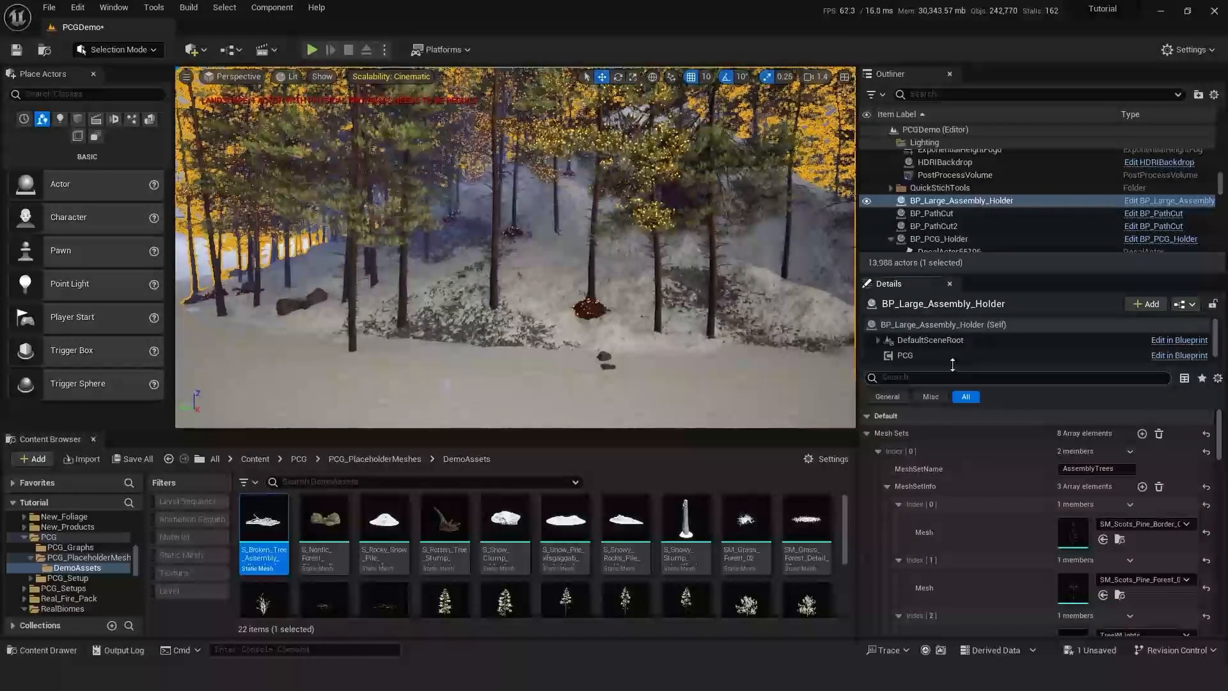
{"action": "left_click", "coordinate": [940, 355]}
{"action": "right_click_drag", "start_coordinate": [674, 341], "coordinate": [643, 365]}
{"action": "key", "text": "w"}
{"action": "scroll", "coordinate": [624, 406], "scroll_direction": "down", "scroll_amount": 4}
{"action": "key", "text": "s"}
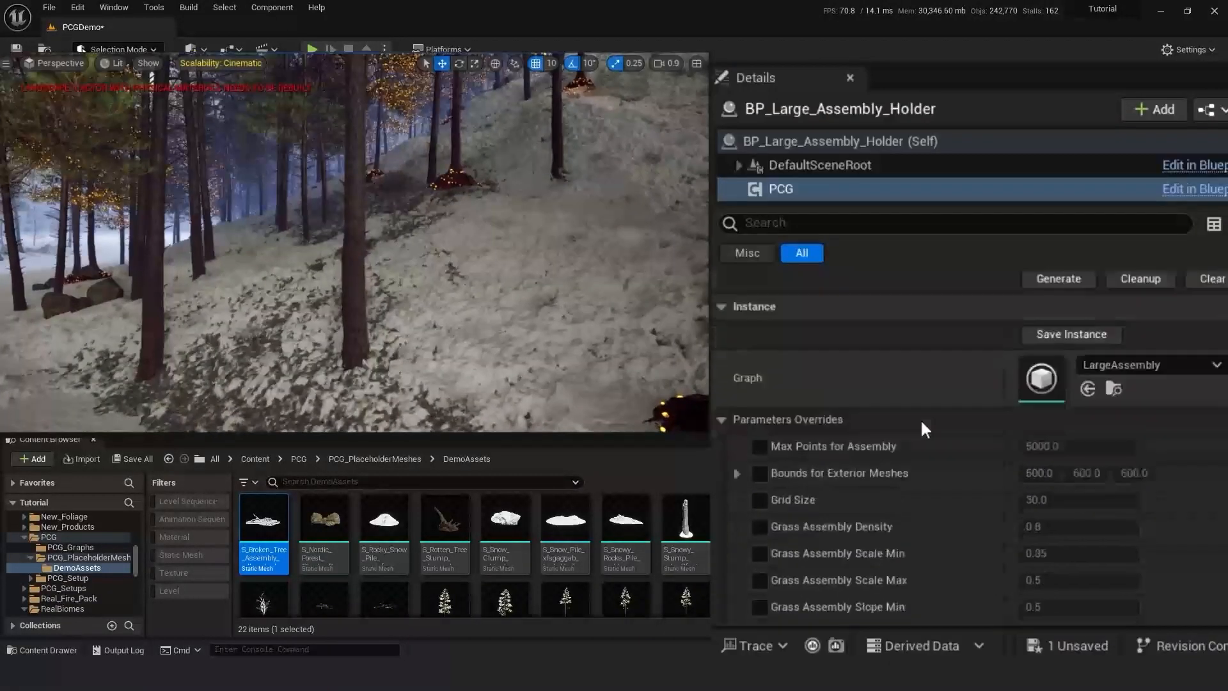
{"action": "scroll", "coordinate": [994, 503], "scroll_direction": "down", "scroll_amount": 2}
{"action": "left_click", "coordinate": [891, 479]}
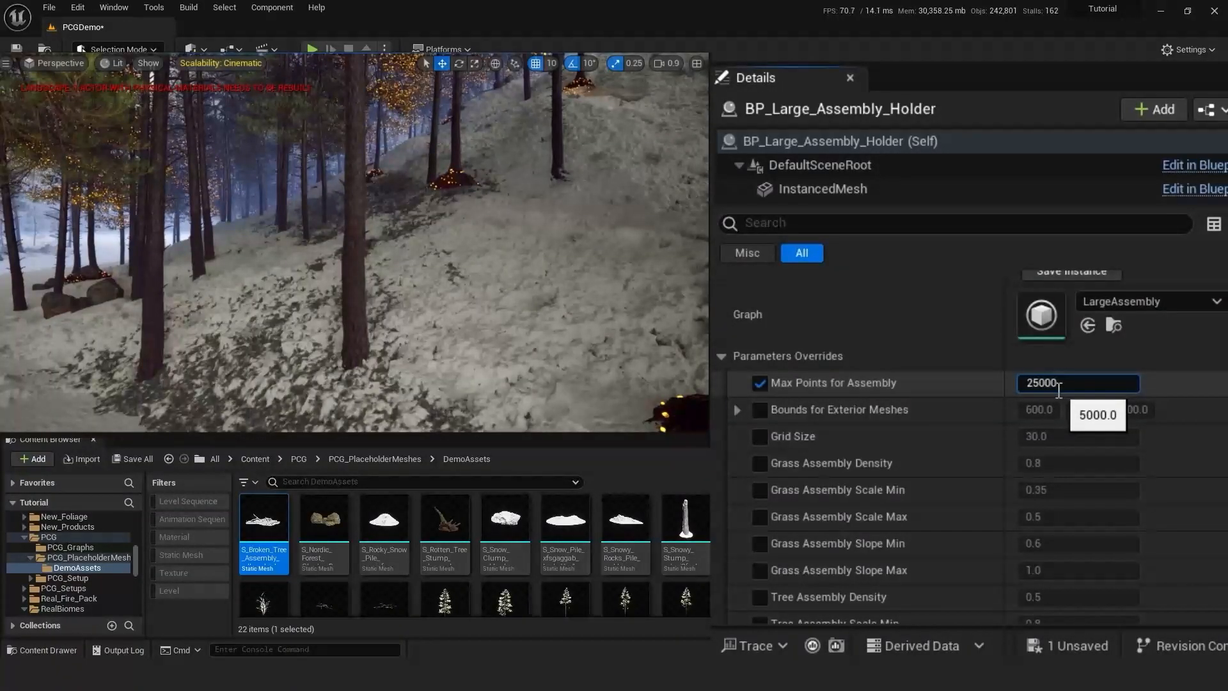
{"action": "key", "text": "Return"}
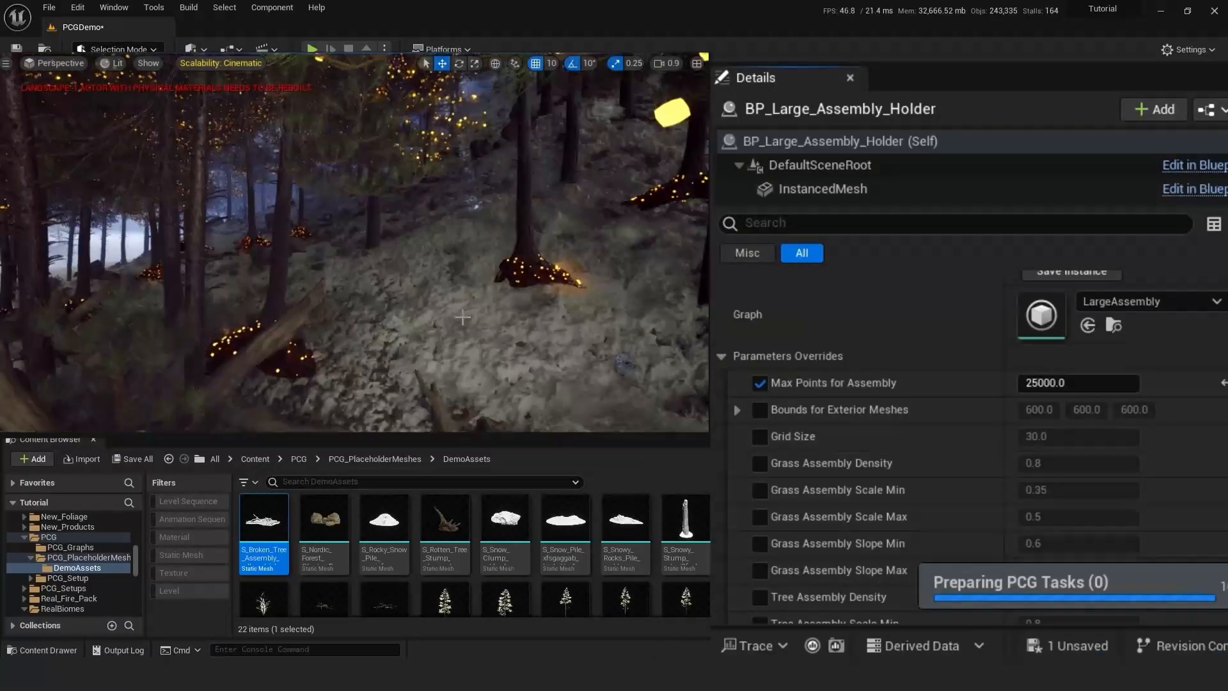
- Override the Tree Assembly Density and set it to 0.1
{"action": "right_click_drag", "start_coordinate": [470, 322], "coordinate": [509, 322]}
{"action": "scroll", "coordinate": [846, 429], "scroll_direction": "down", "scroll_amount": 3}
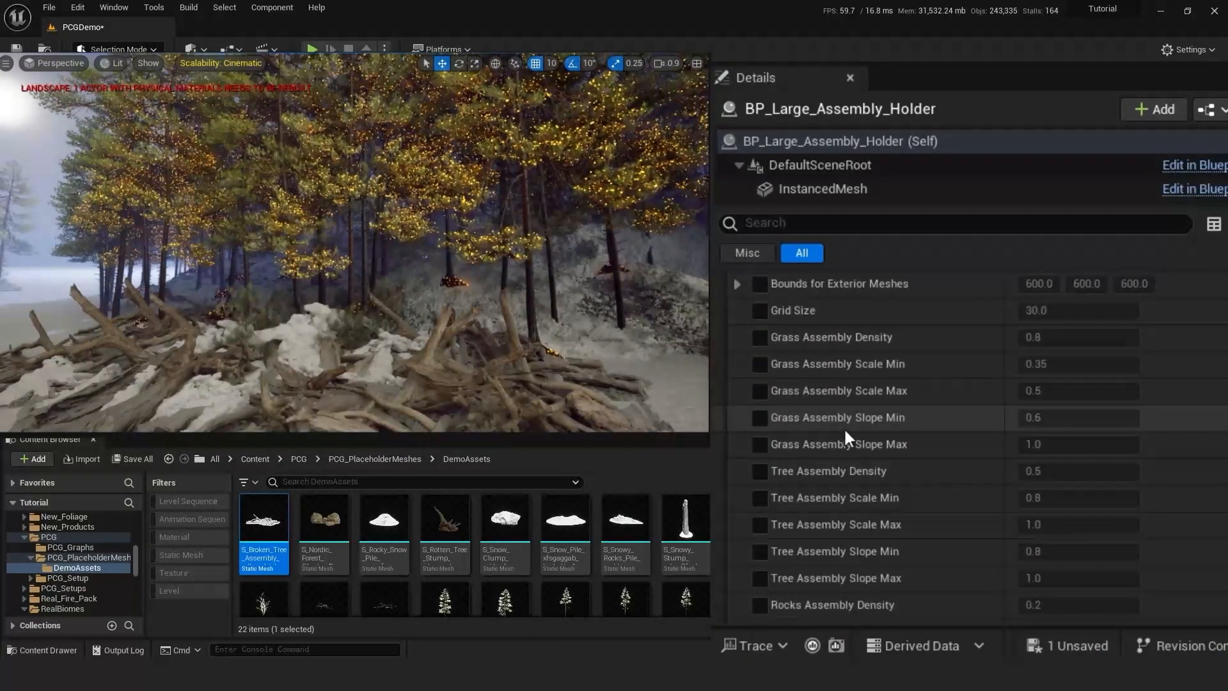
{"action": "left_click", "coordinate": [761, 471]}
{"action": "left_click", "coordinate": [1052, 472]}
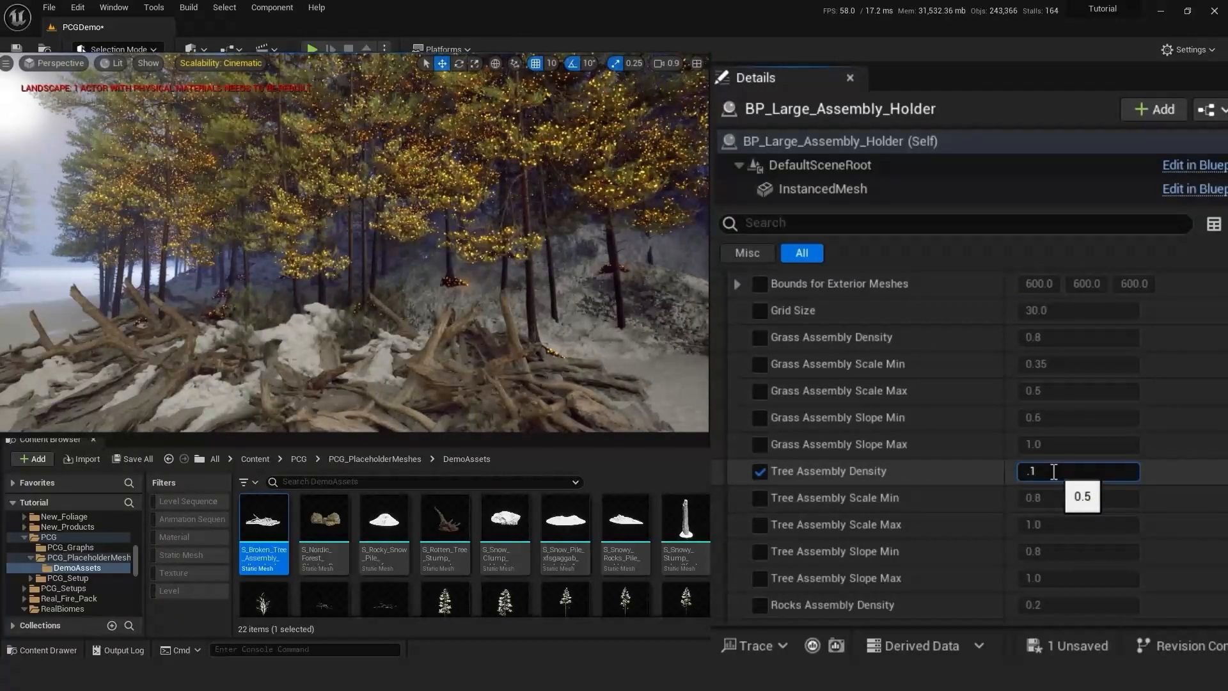
{"action": "key", "text": "Return"}
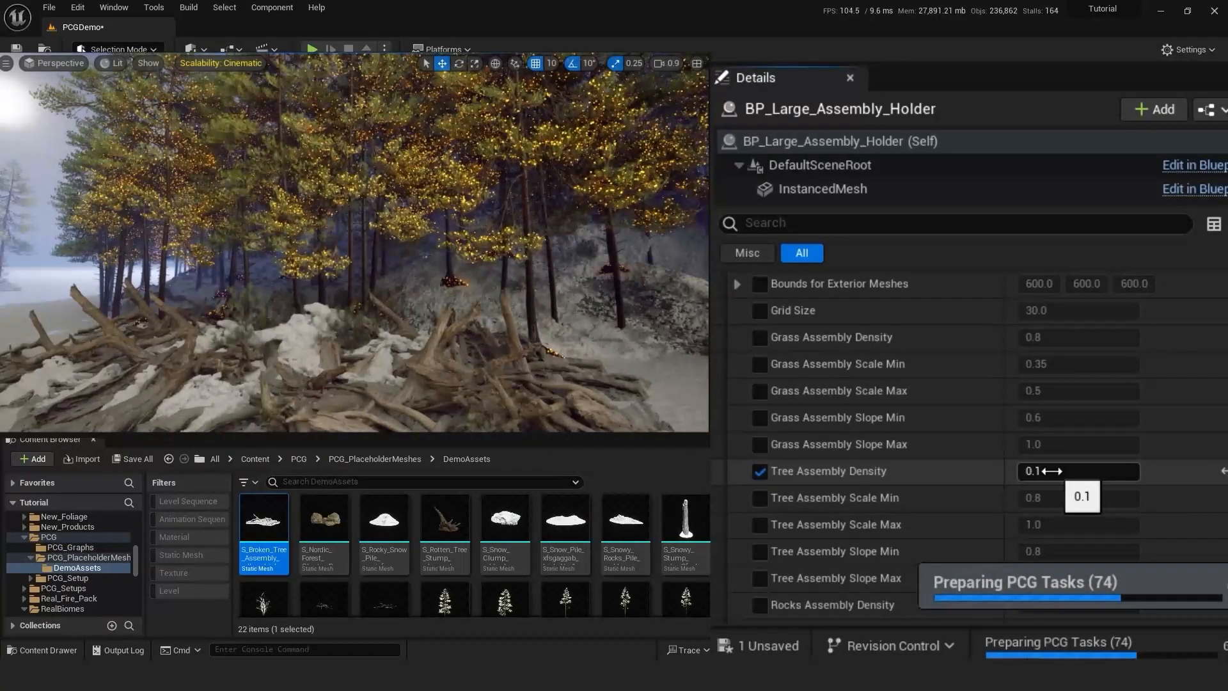
- Override the Grass Assembly Density and set it to 1.0
{"action": "right_click_drag", "start_coordinate": [487, 275], "coordinate": [550, 281]}
{"action": "mouse_move", "coordinate": [668, 388]}
{"action": "right_mouse_down"}
{"action": "mouse_move", "coordinate": [672, 406]}
{"action": "mouse_move", "coordinate": [668, 389]}
{"action": "right_mouse_up"}
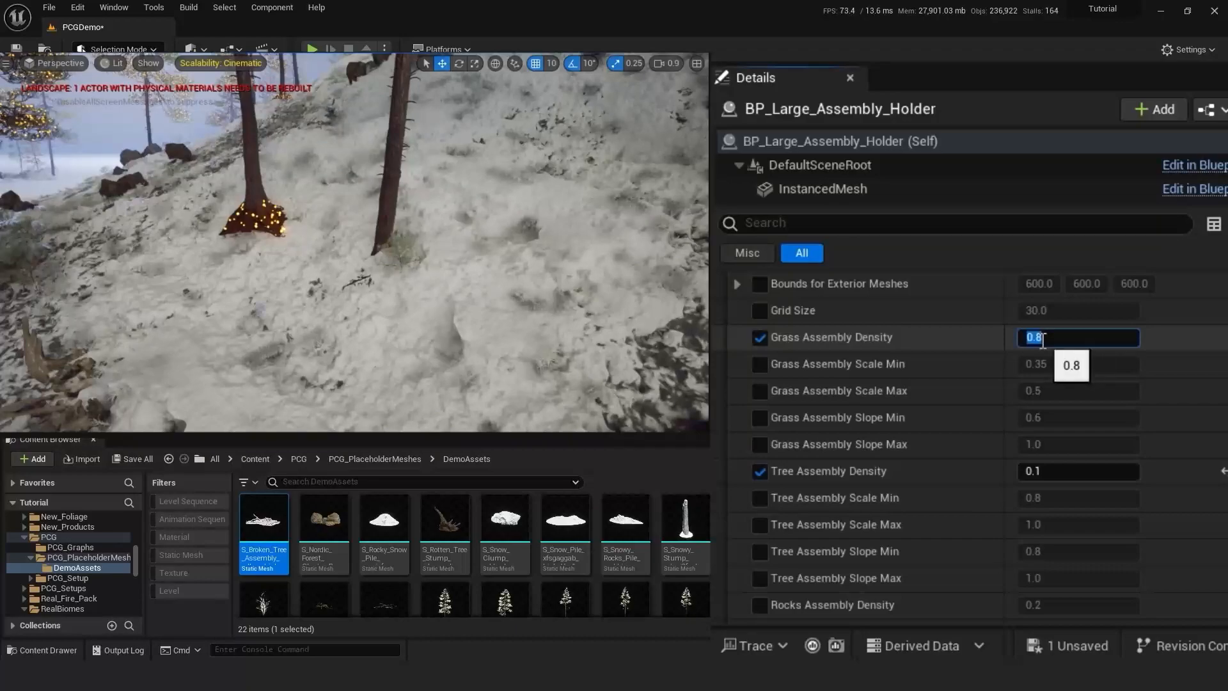
{"action": "key", "text": "Return"}
- Override the grass assembly scale range with a maximum of 1.0 and a minimum of 0.8
{"action": "left_click", "coordinate": [760, 364]}
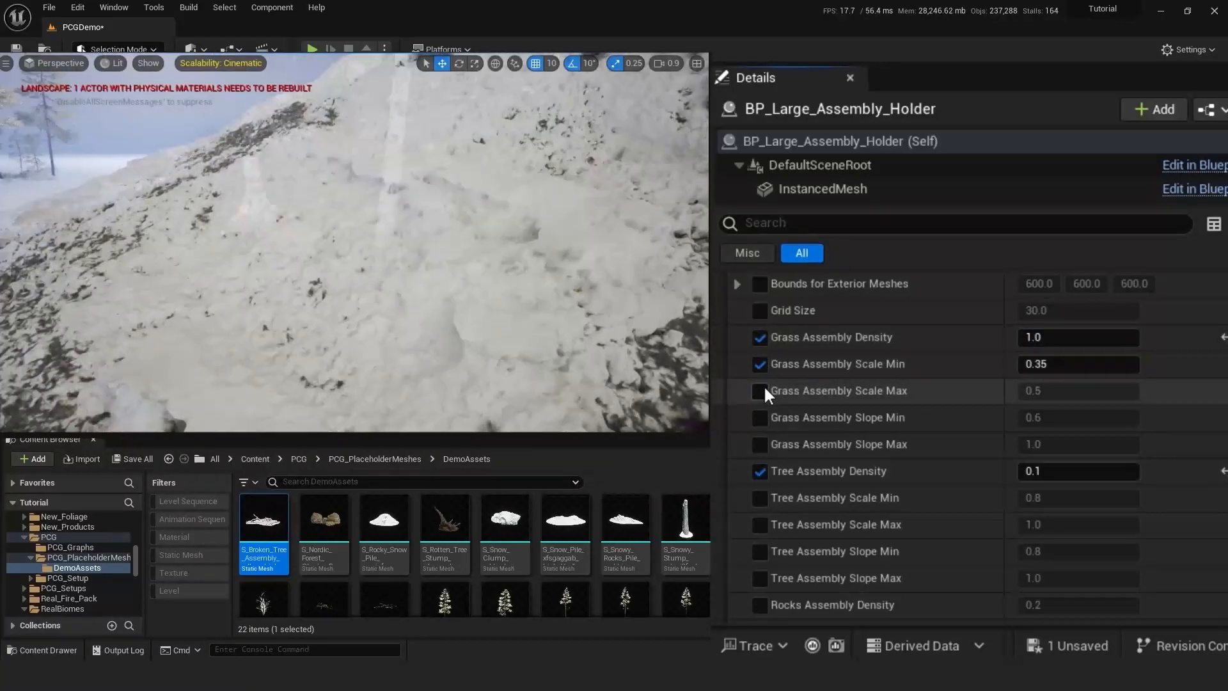
{"action": "left_click", "coordinate": [1039, 391]}
{"action": "type", "text": "1"}
{"action": "key", "text": "Return"}
{"action": "left_click", "coordinate": [1043, 364]}
{"action": "type", "text": "0.8"}
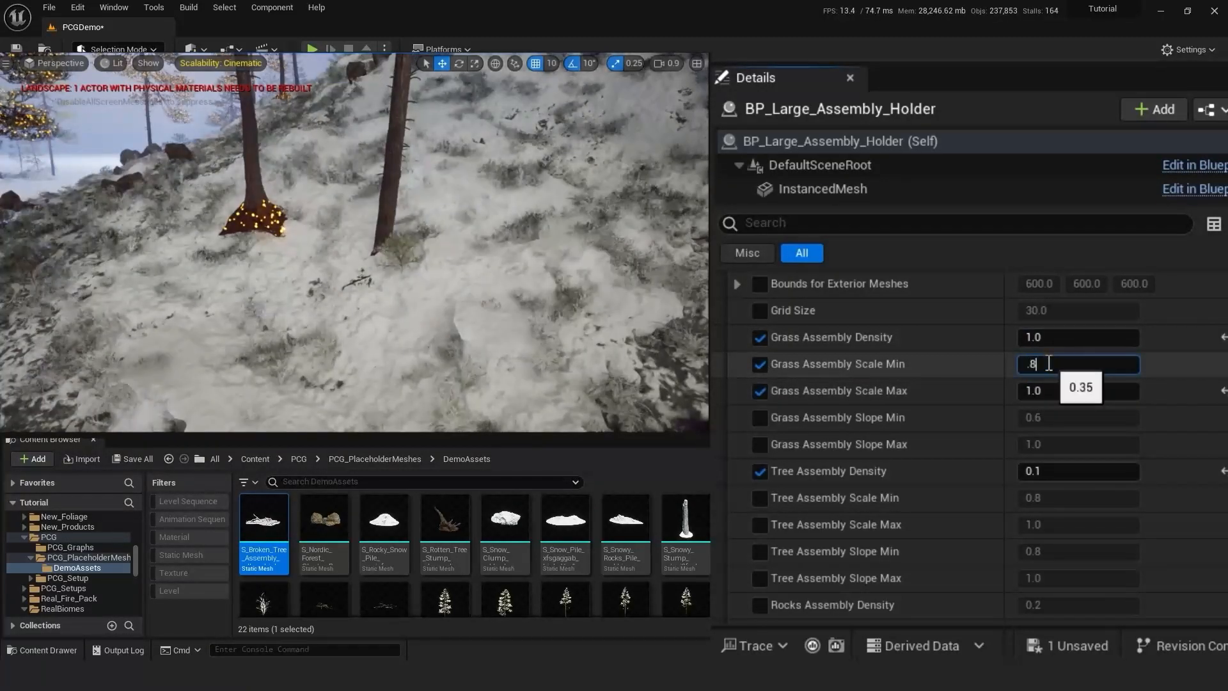
{"action": "key", "text": "Return"}
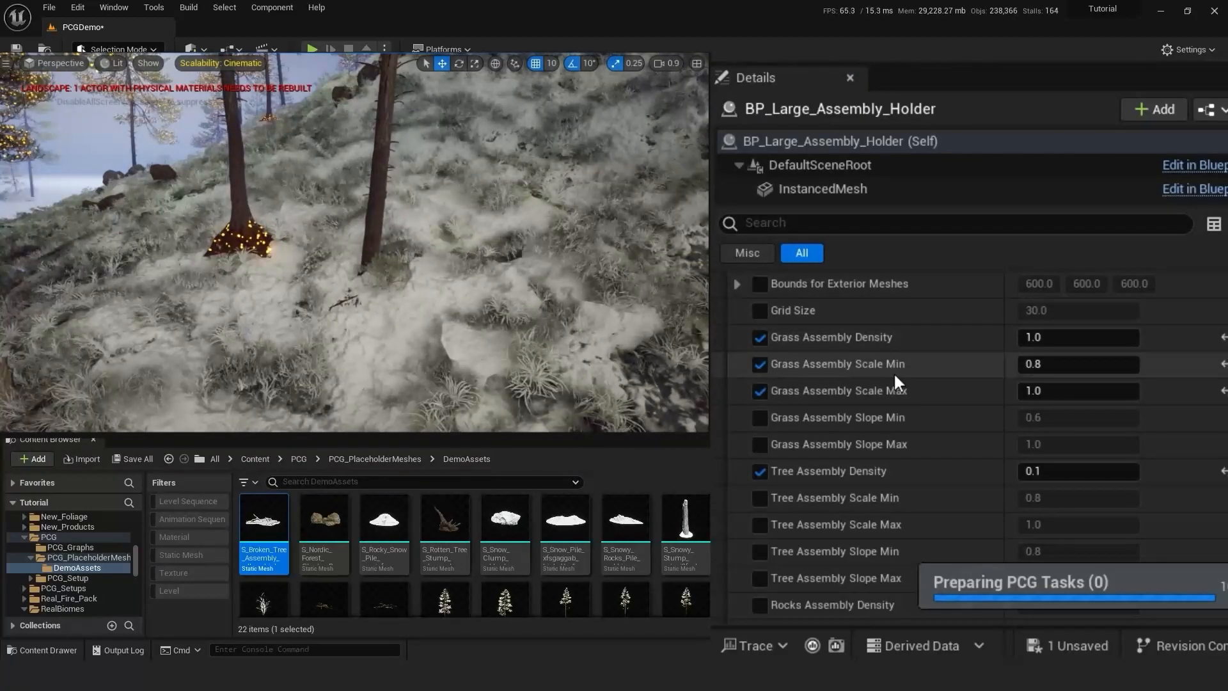
- Set the Rocks Assembly Density override to 0.3 and enable the Rock Assembly Scale Max override
{"action": "scroll", "coordinate": [893, 371], "scroll_direction": "down", "scroll_amount": 5}
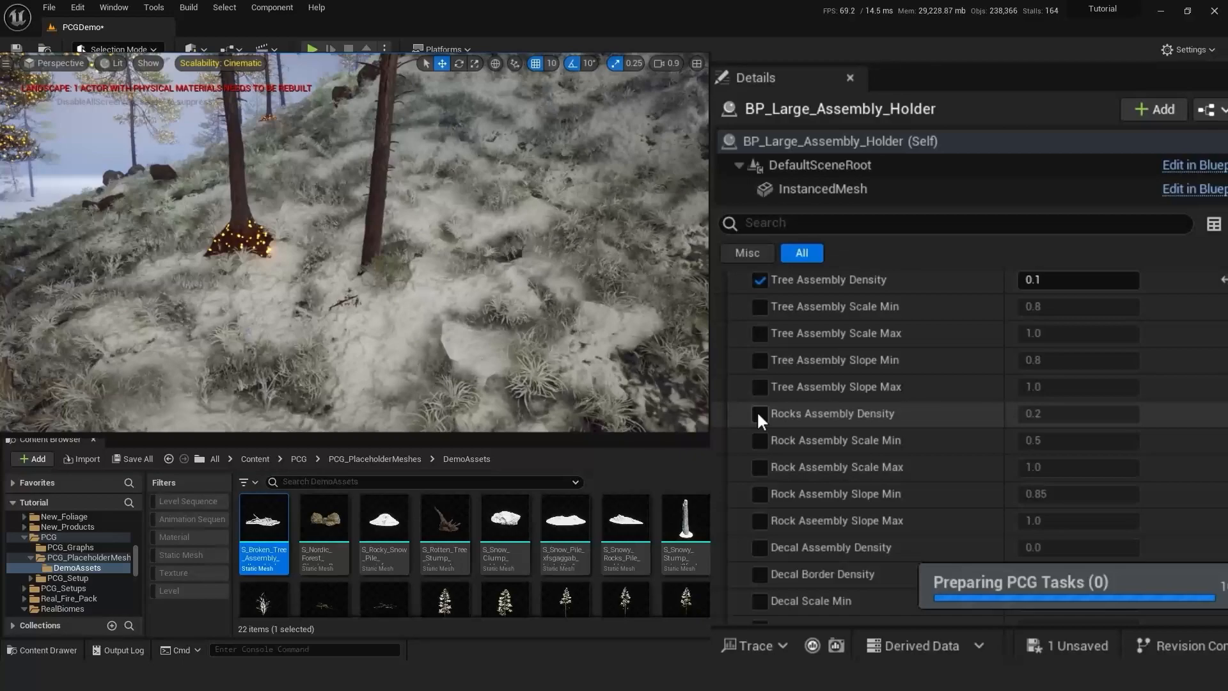
{"action": "left_click", "coordinate": [758, 413]}
{"action": "left_click", "coordinate": [759, 467]}
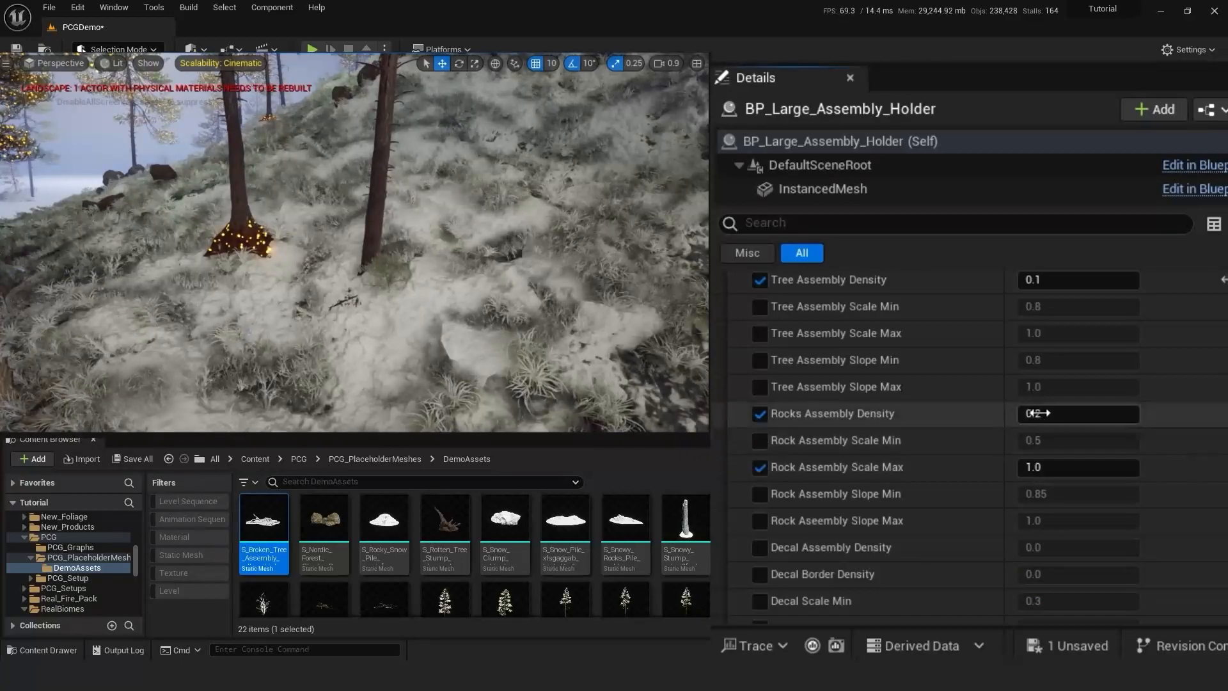
{"action": "key", "text": "Return"}
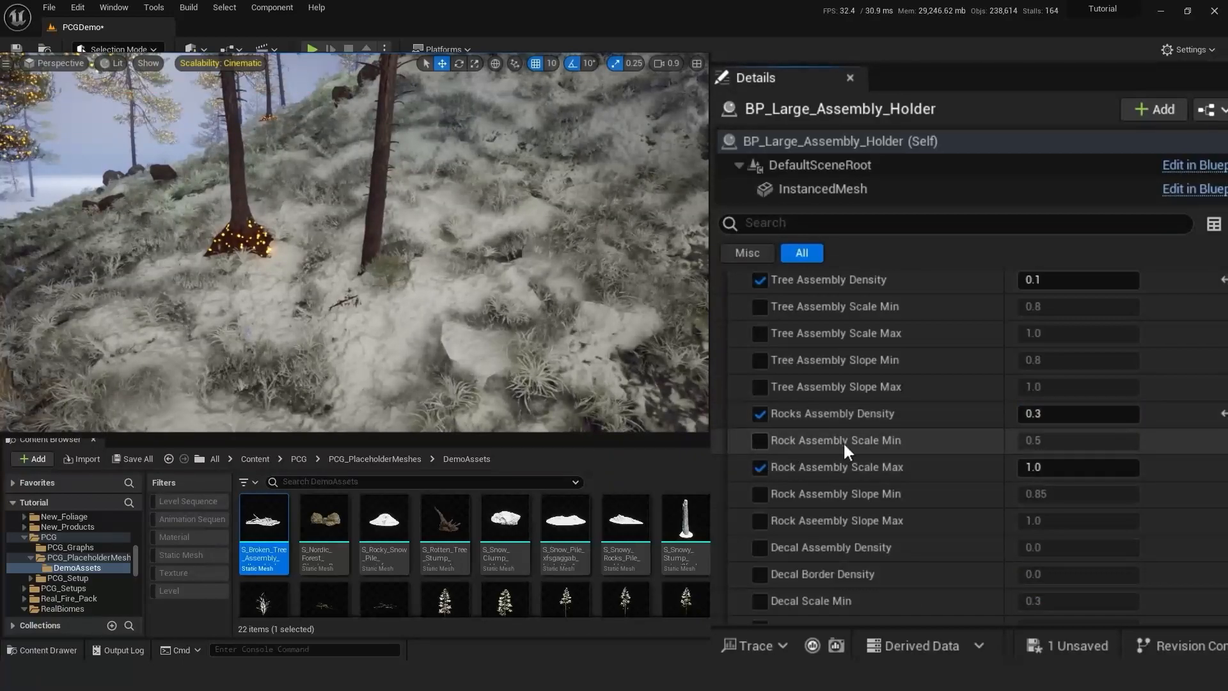
- Enable the Rock Assembly Scale Min override and set Rock Assembly Scale Max to 2.0
{"action": "left_click", "coordinate": [760, 440]}
{"action": "left_click", "coordinate": [1051, 460]}
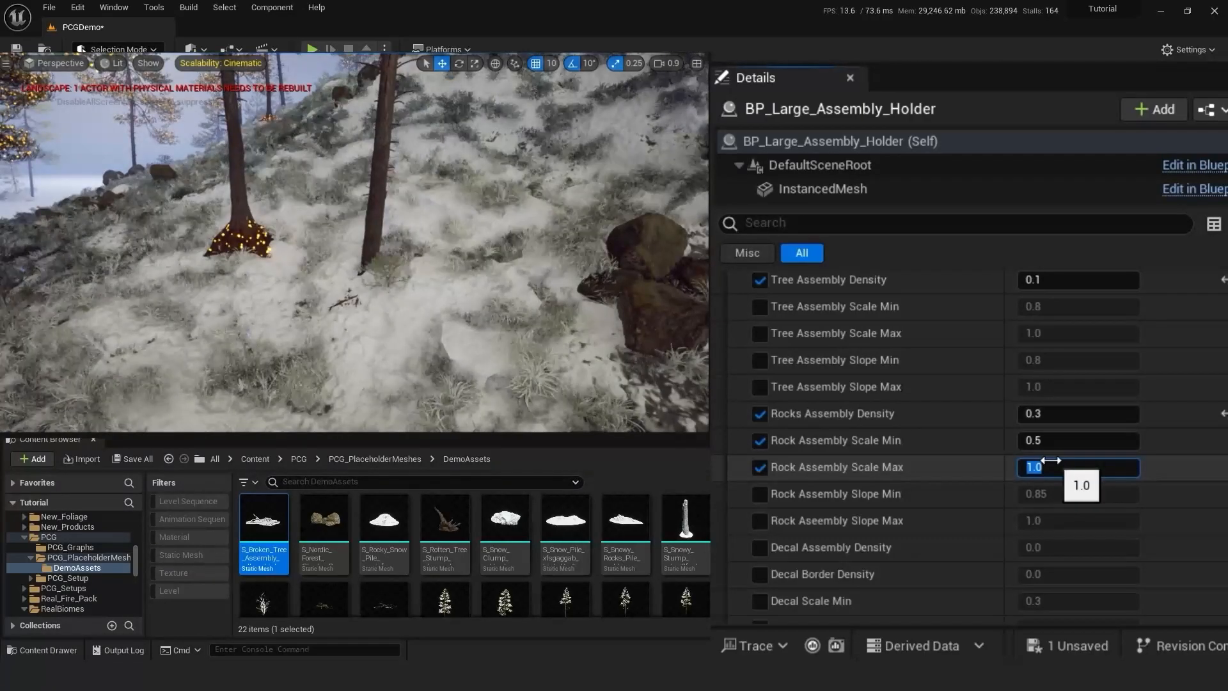
{"action": "type", "text": "2"}
{"action": "left_click", "coordinate": [1051, 440]}
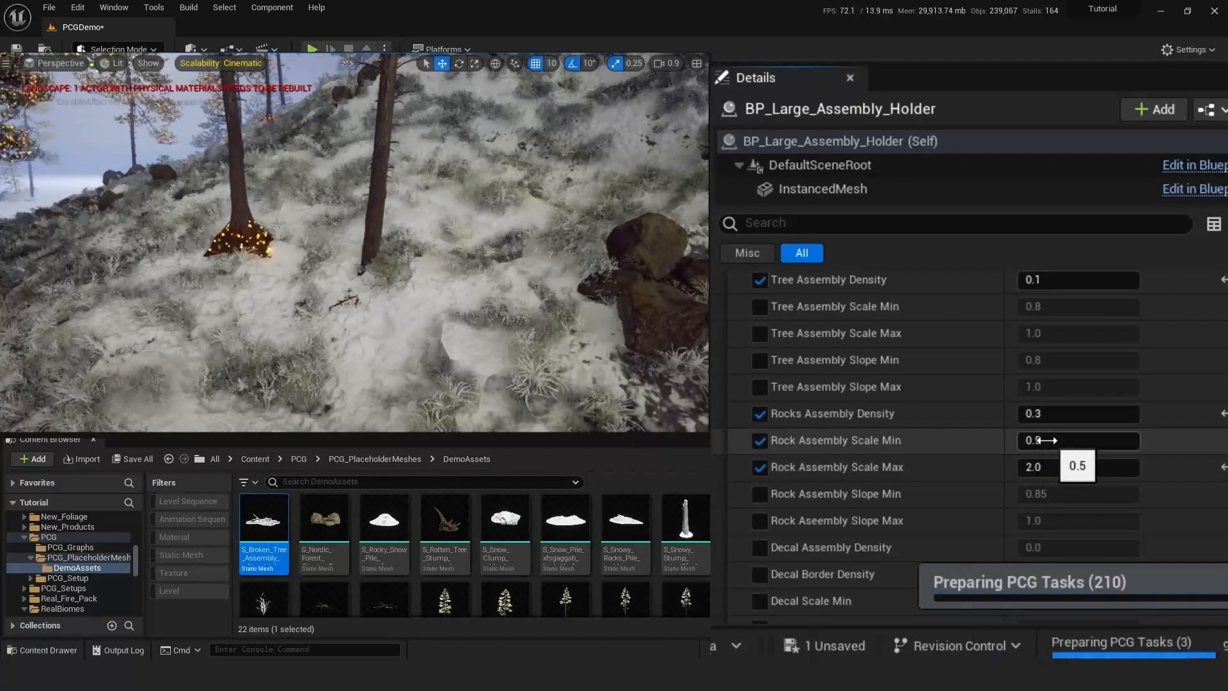
{"action": "right_click_drag", "start_coordinate": [381, 265], "coordinate": [410, 272]}
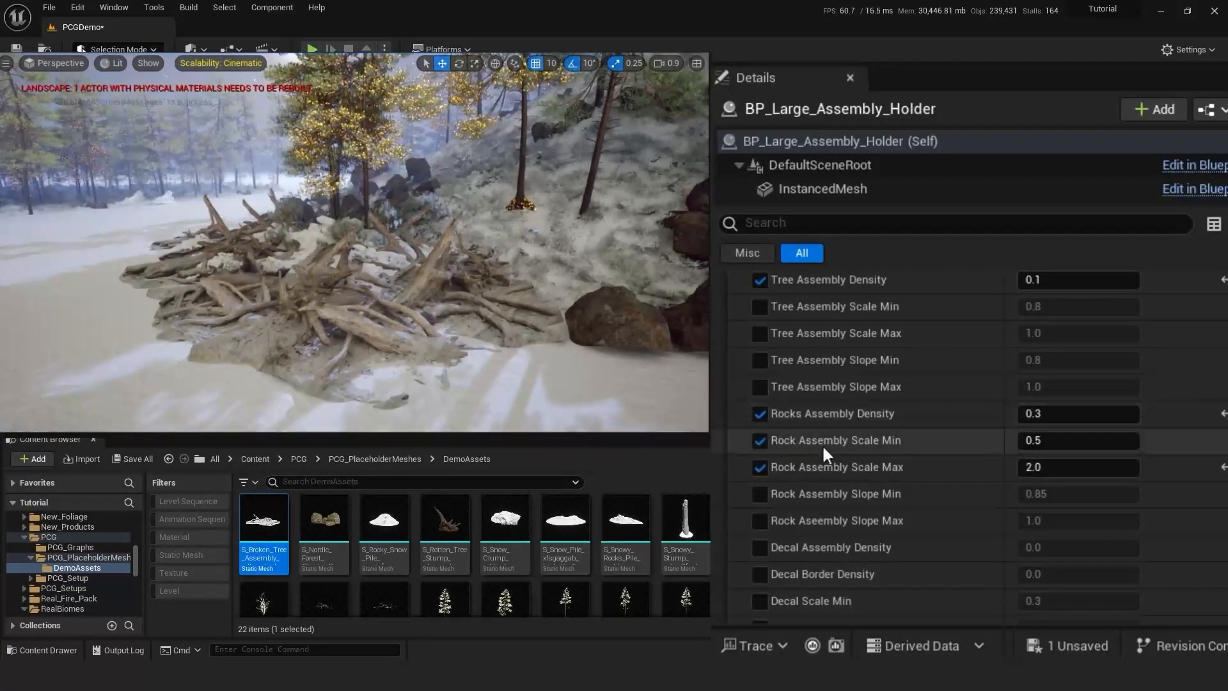
- Override the Boulder Density with 0.0001 and the Rocks Scale Max with 8.0
{"action": "scroll", "coordinate": [811, 442], "scroll_direction": "down", "scroll_amount": 15}
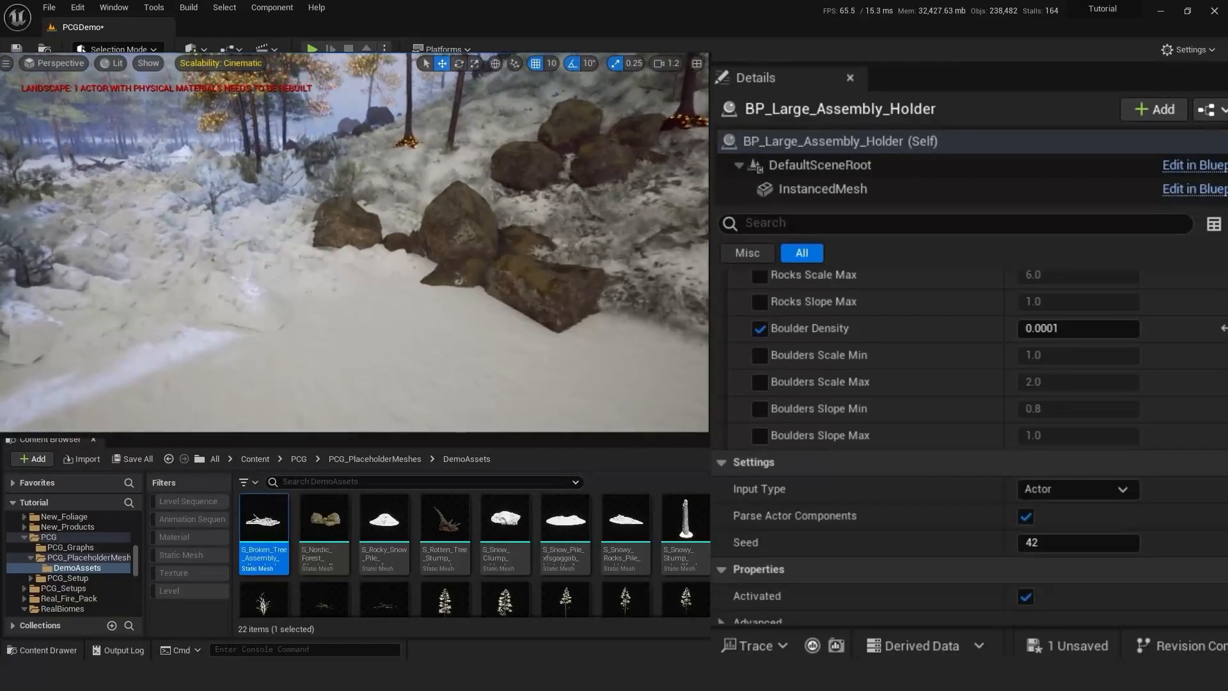
{"action": "scroll", "coordinate": [832, 415], "scroll_direction": "up", "scroll_amount": 1}
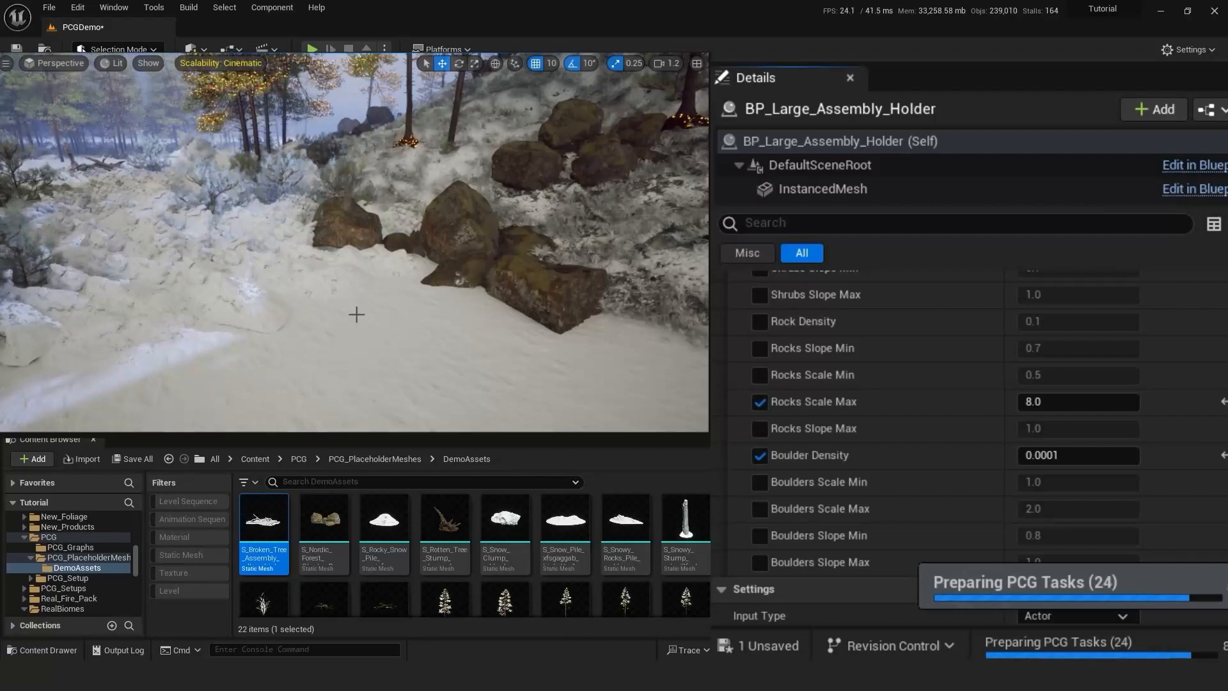
{"action": "right_click_drag", "start_coordinate": [357, 314], "coordinate": [313, 304]}
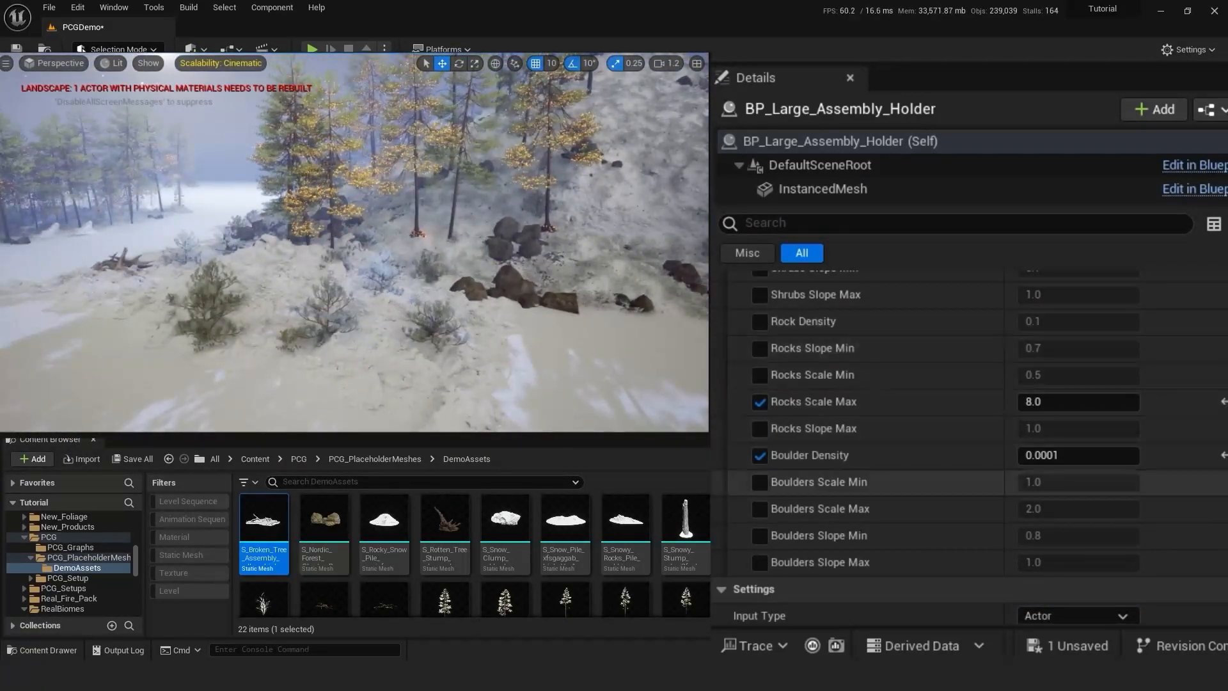
- Set the Tree Assembly Density to 0.3
{"action": "scroll", "coordinate": [973, 375], "scroll_direction": "up", "scroll_amount": 6}
{"action": "scroll", "coordinate": [973, 375], "scroll_direction": "up", "scroll_amount": 4}
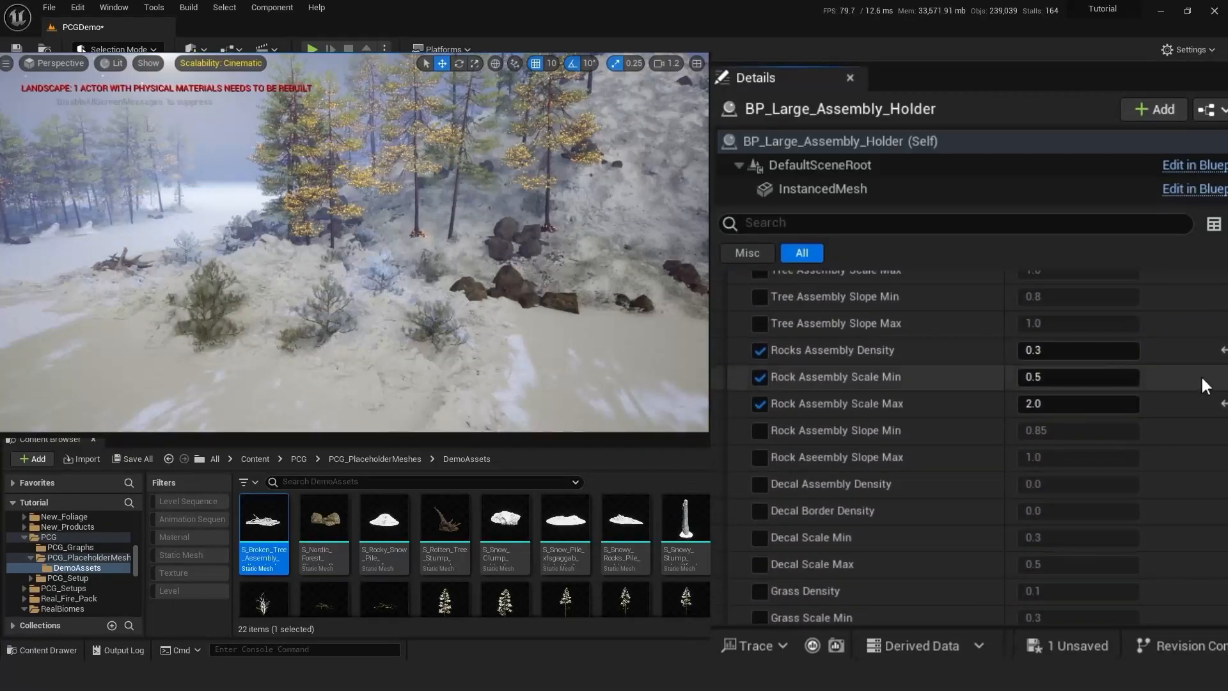
{"action": "scroll", "coordinate": [815, 357], "scroll_direction": "up", "scroll_amount": 2}
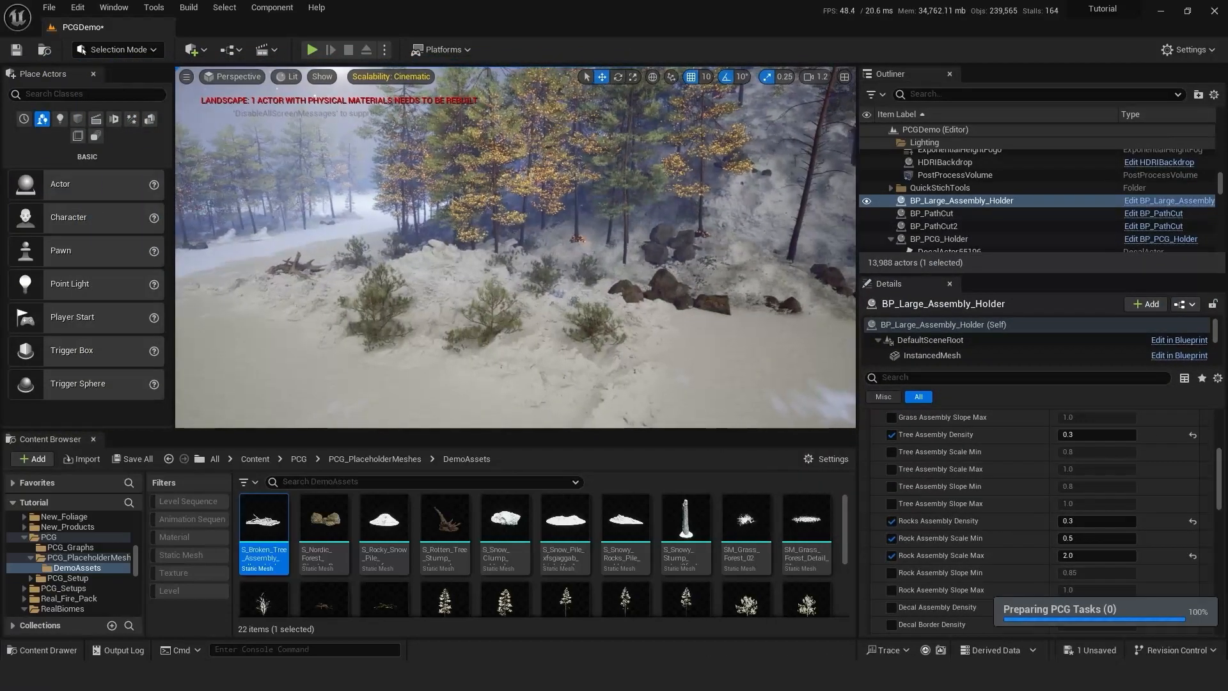
{"action": "mouse_move", "coordinate": [516, 247]}
{"action": "right_mouse_down"}
{"action": "mouse_move", "coordinate": [550, 224]}
{"action": "mouse_move", "coordinate": [512, 233]}
{"action": "mouse_move", "coordinate": [509, 259]}
{"action": "right_mouse_up"}
{"action": "scroll", "coordinate": [515, 248], "scroll_direction": "up", "scroll_amount": 3}
{"action": "mouse_move", "coordinate": [618, 336]}
{"action": "right_mouse_down"}
{"action": "mouse_move", "coordinate": [618, 371]}
{"action": "mouse_move", "coordinate": [613, 360]}
{"action": "right_mouse_up"}
{"action": "scroll", "coordinate": [618, 337], "scroll_direction": "down", "scroll_amount": 5}
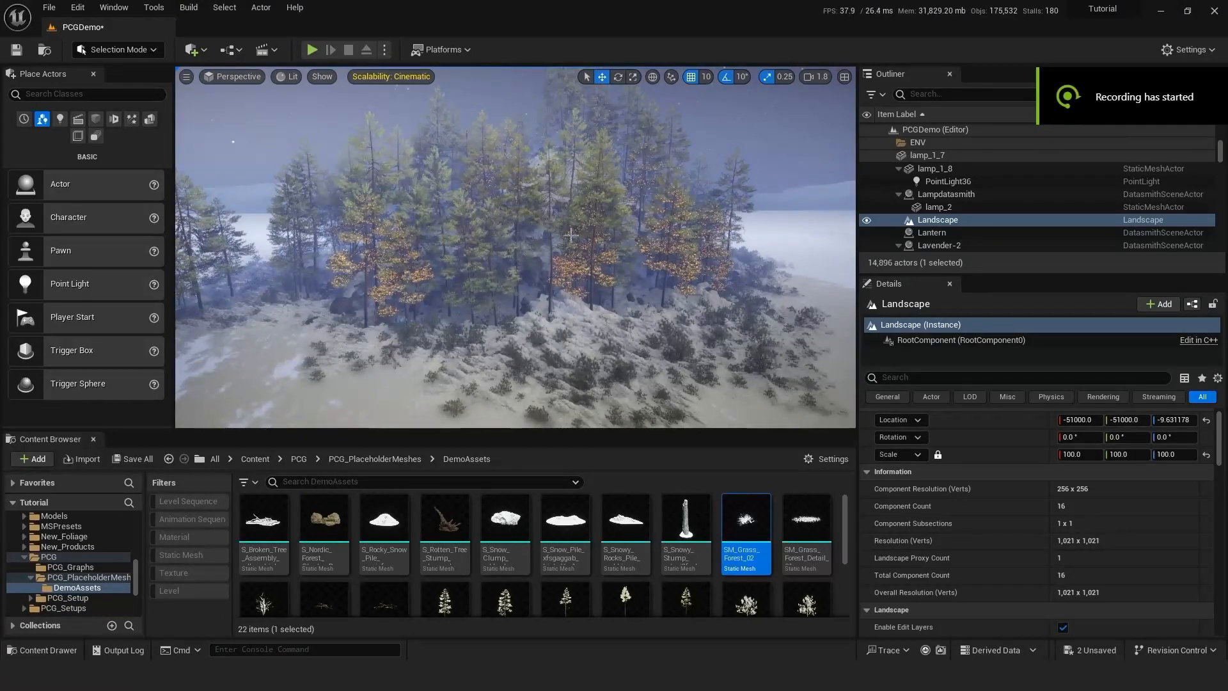
- Deactivate the PCG component of the forested hill's large assembly holder
{"action": "left_click", "coordinate": [570, 234]}
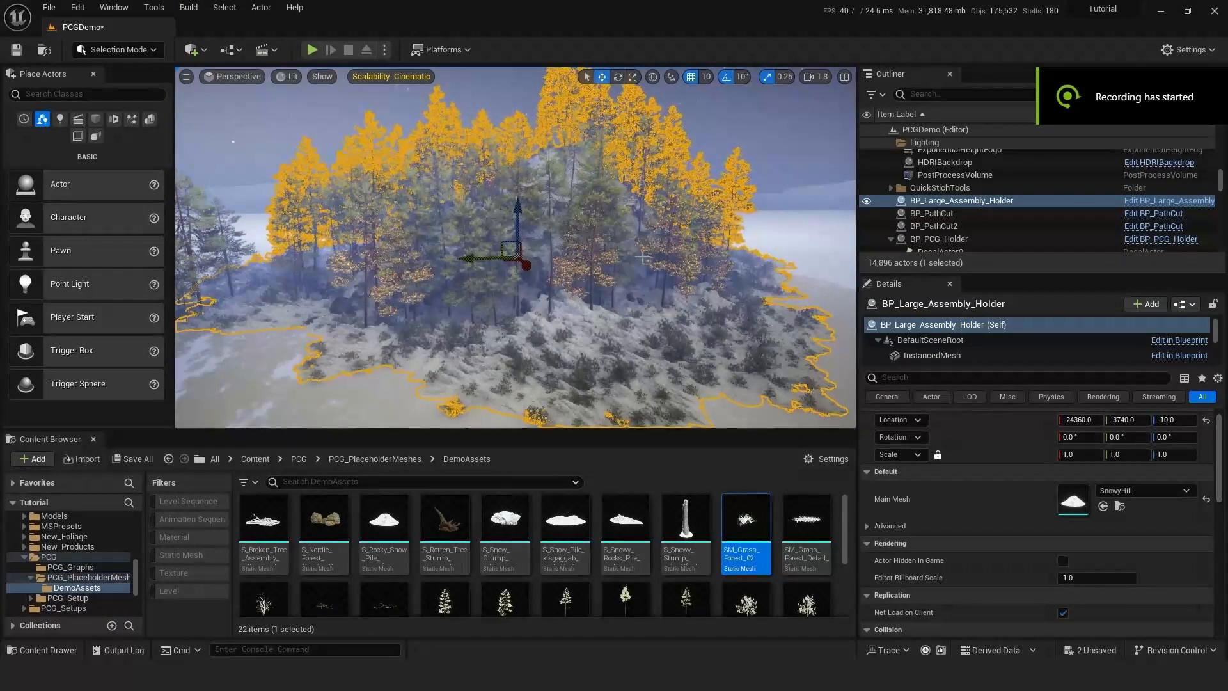
{"action": "left_click", "coordinate": [878, 341]}
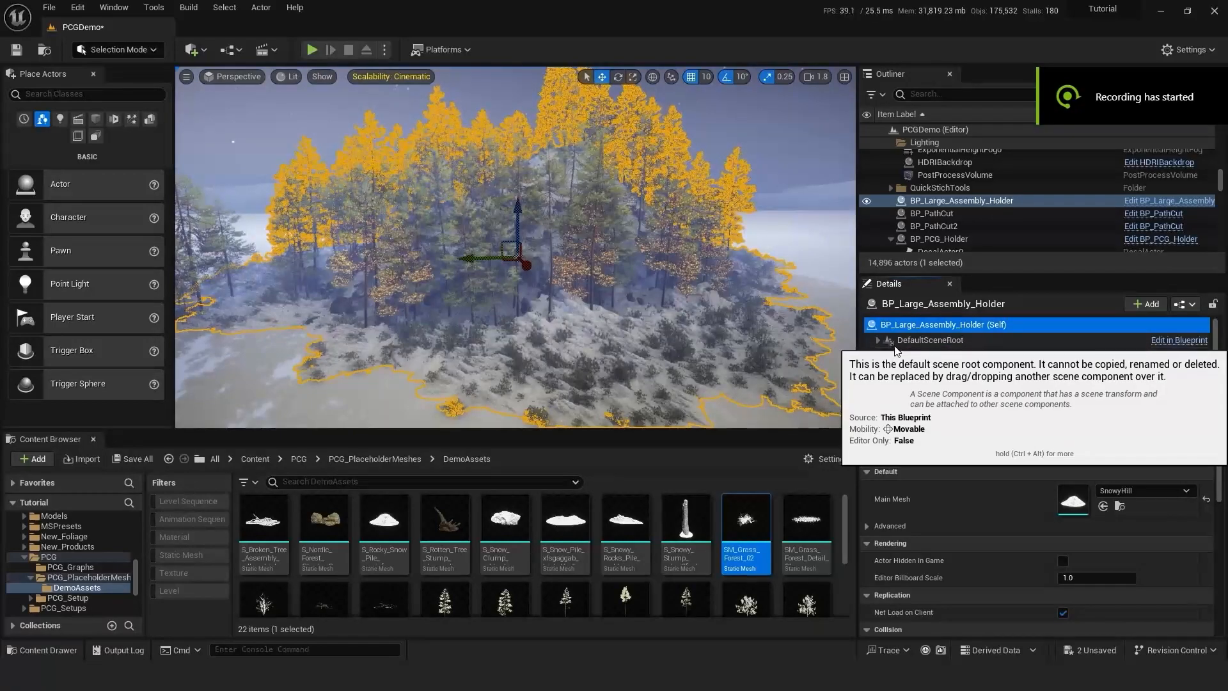
{"action": "left_click", "coordinate": [933, 357]}
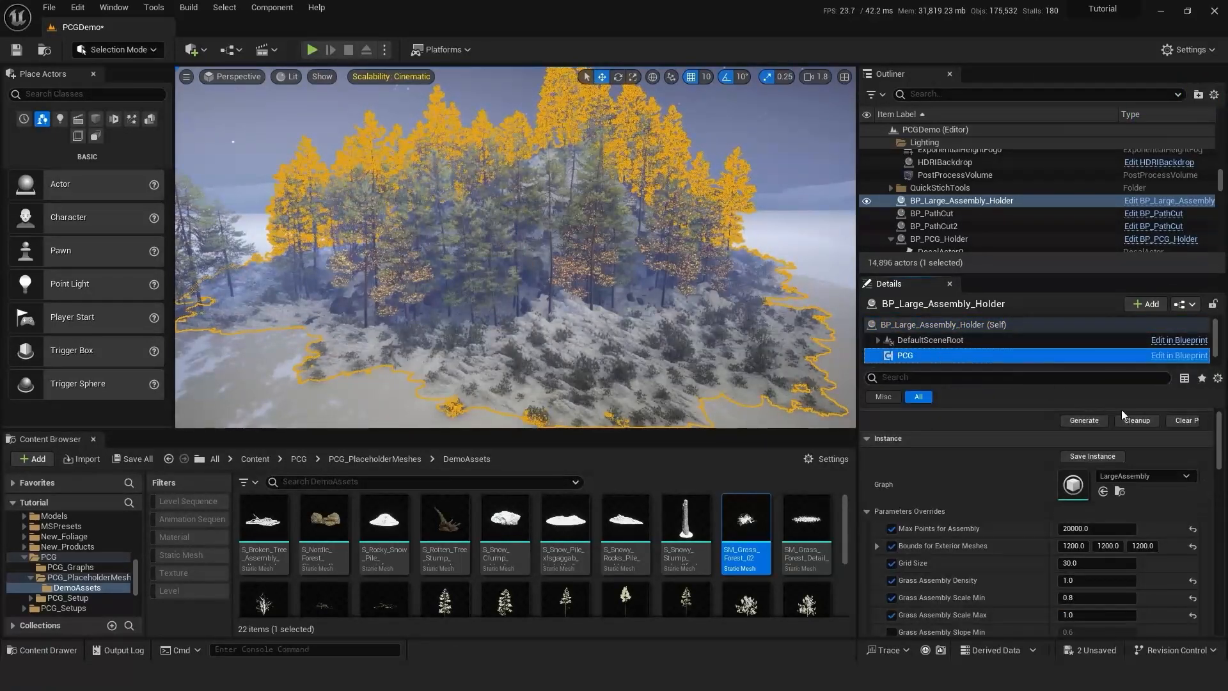
{"action": "scroll", "coordinate": [1215, 434], "scroll_direction": "down", "scroll_amount": 10}
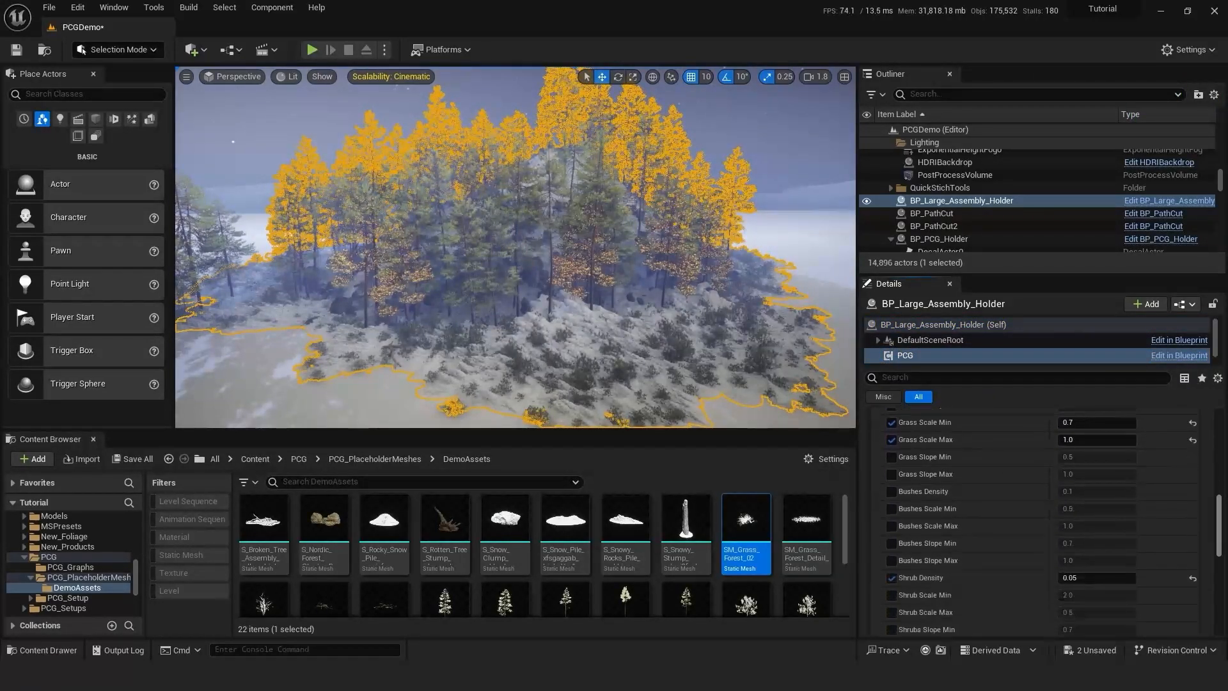
{"action": "scroll", "coordinate": [1036, 522], "scroll_direction": "down", "scroll_amount": 4}
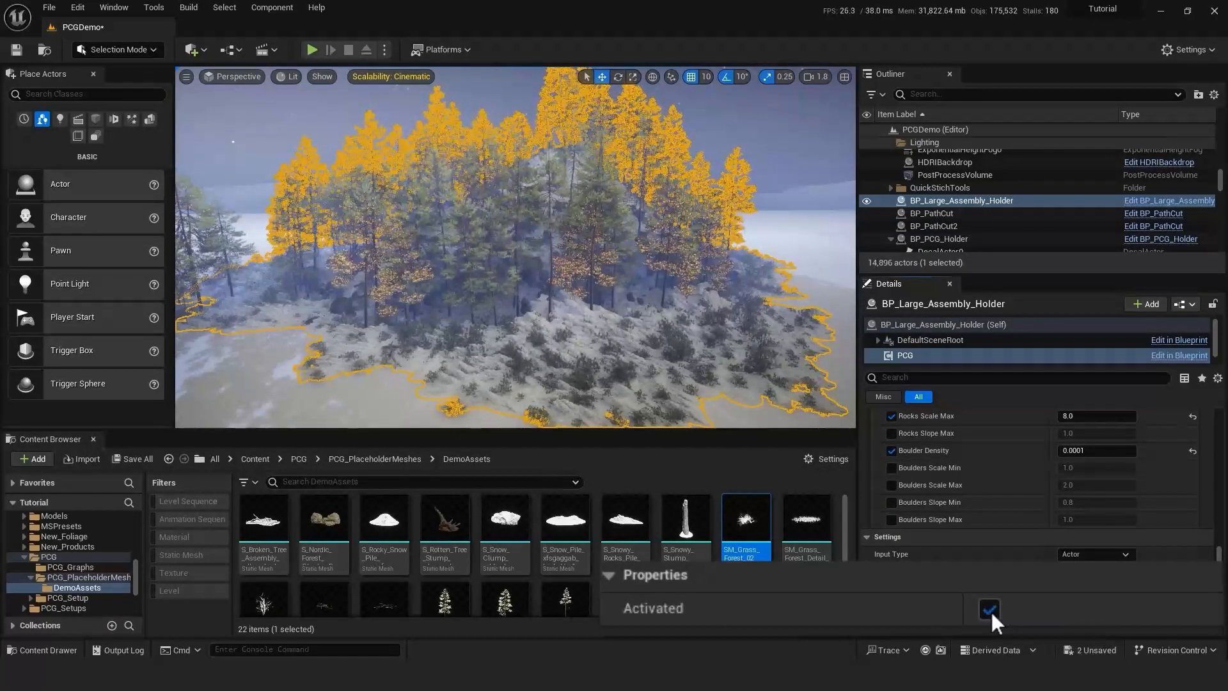
{"action": "left_click", "coordinate": [1063, 623]}
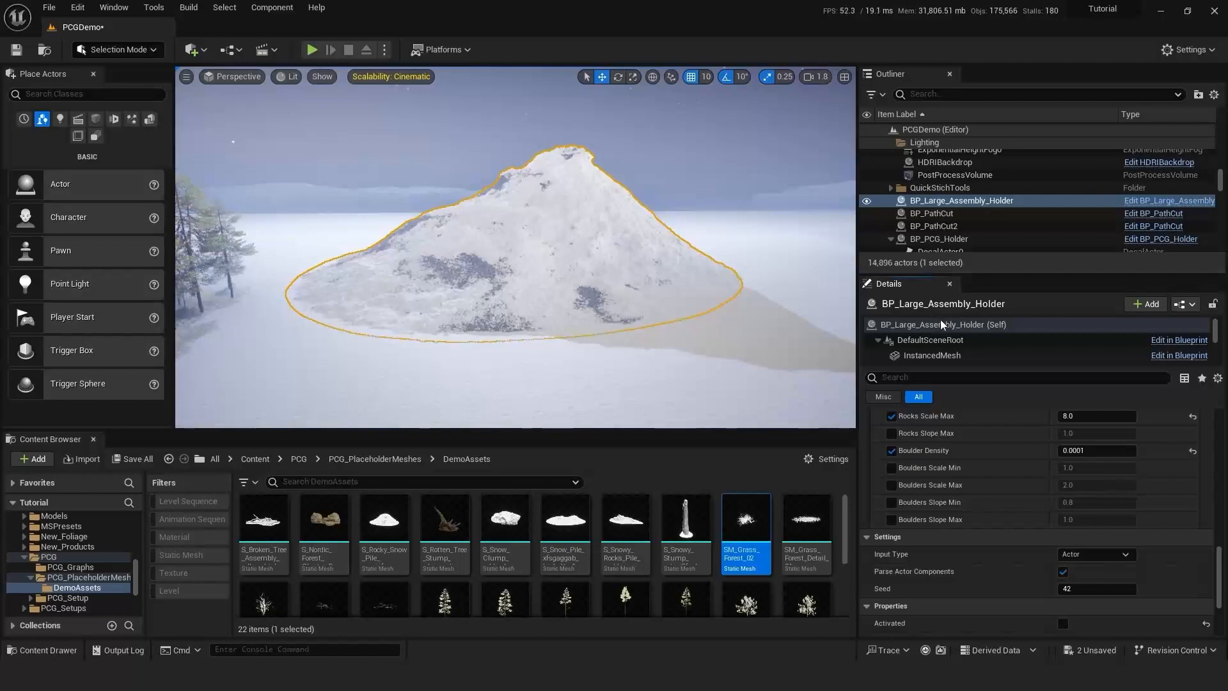
- Duplicate the whole hill holder beside the original, rotate the copy about 110 degrees around the vertical axis, and lower it slightly
{"action": "left_click", "coordinate": [969, 327]}
{"action": "right_click_drag", "start_coordinate": [581, 320], "coordinate": [593, 284]}
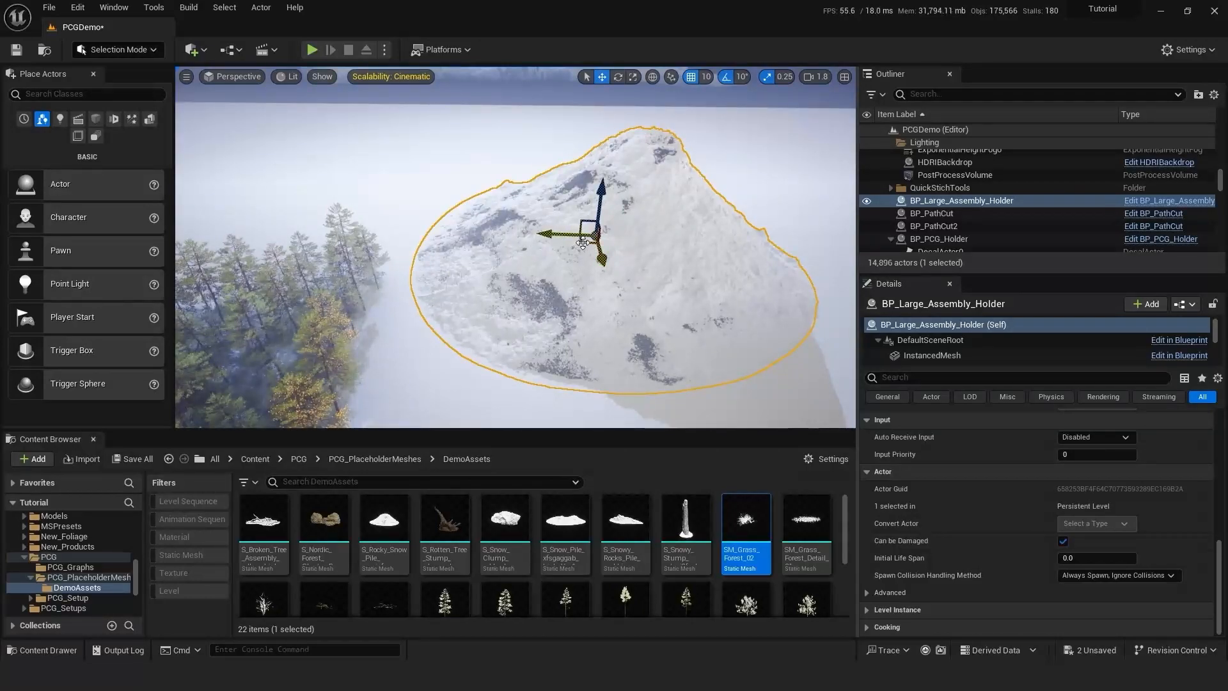
{"action": "left_click_drag", "start_coordinate": [585, 241], "coordinate": [383, 188], "text": "alt"}
{"action": "key", "text": "e"}
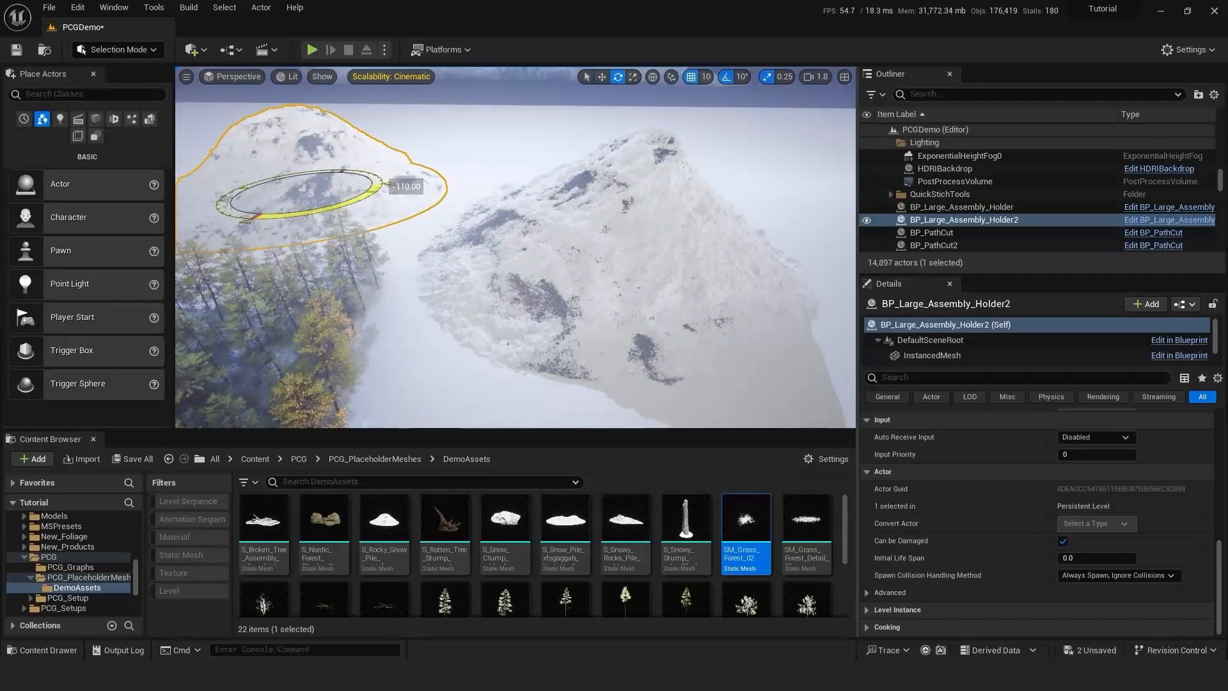
{"action": "key", "text": "w"}
{"action": "left_click_drag", "start_coordinate": [294, 154], "coordinate": [294, 169]}
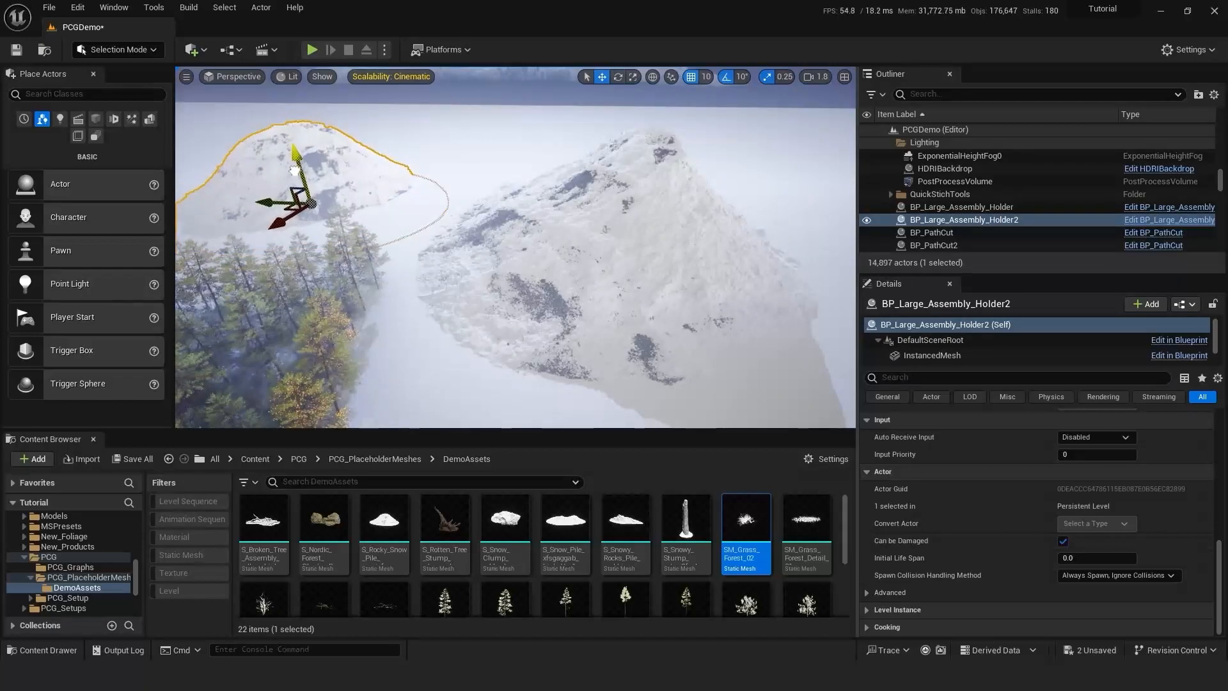
- Reactivate the PCG component on the original hill's assembly holder, filtering its properties by "act"
{"action": "left_click", "coordinate": [581, 213]}
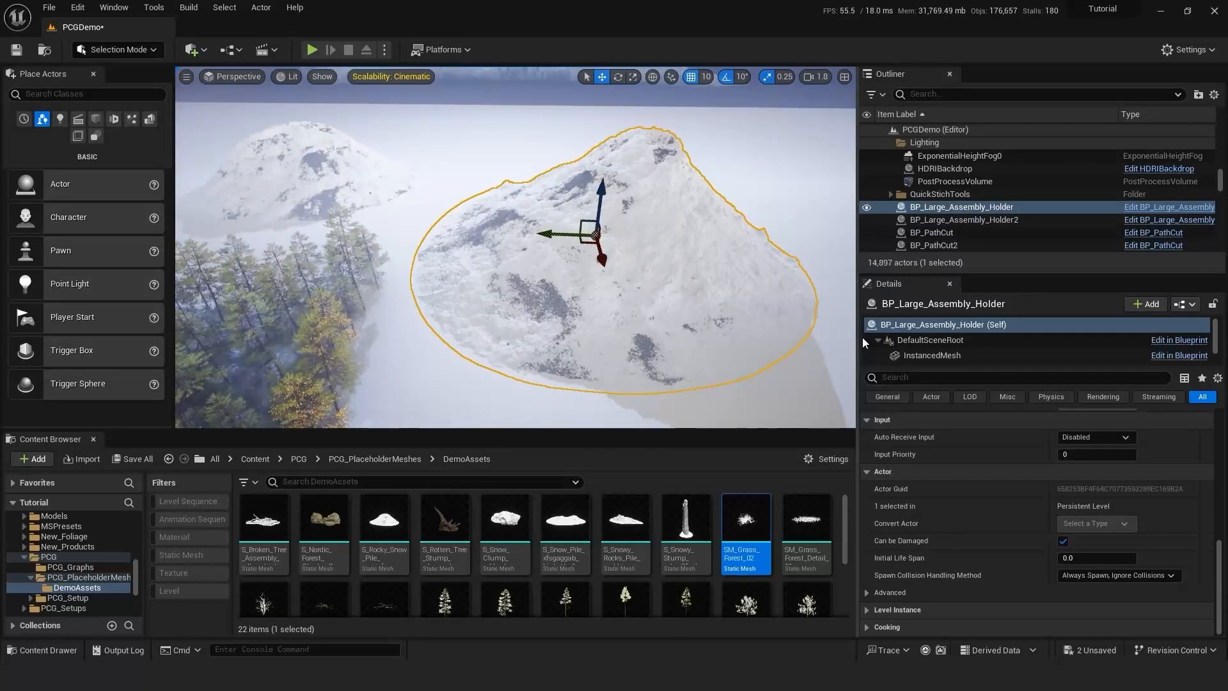
{"action": "left_click", "coordinate": [878, 340]}
{"action": "left_click", "coordinate": [916, 356]}
{"action": "left_click", "coordinate": [924, 376]}
{"action": "type", "text": "act"}
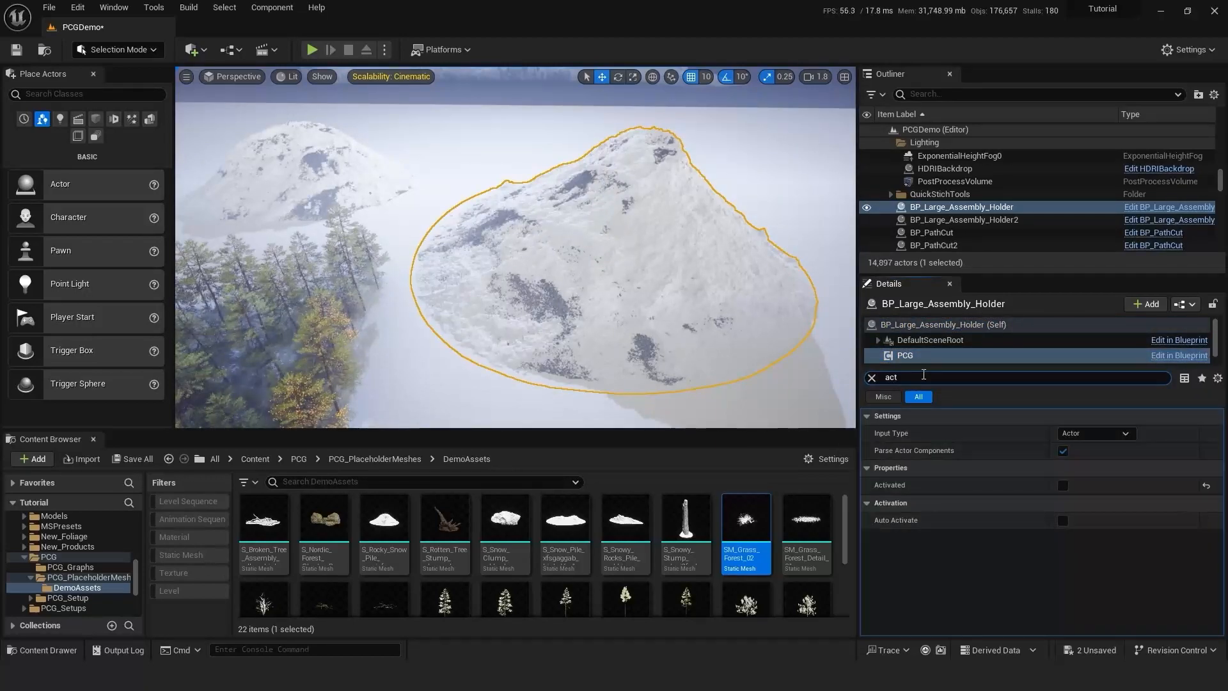
{"action": "left_click", "coordinate": [1063, 485]}
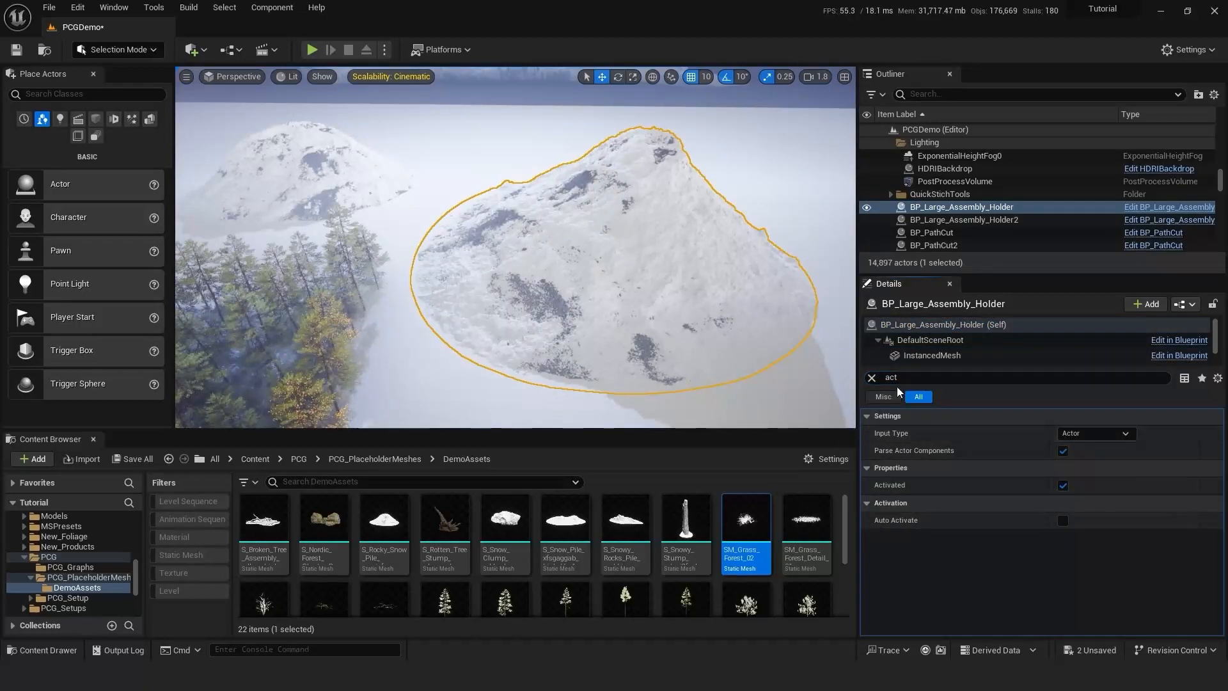
- Clear the property filter, generate the original hill's PCG foliage and rocks, and deselect the holder to inspect the forest
{"action": "left_click", "coordinate": [873, 378]}
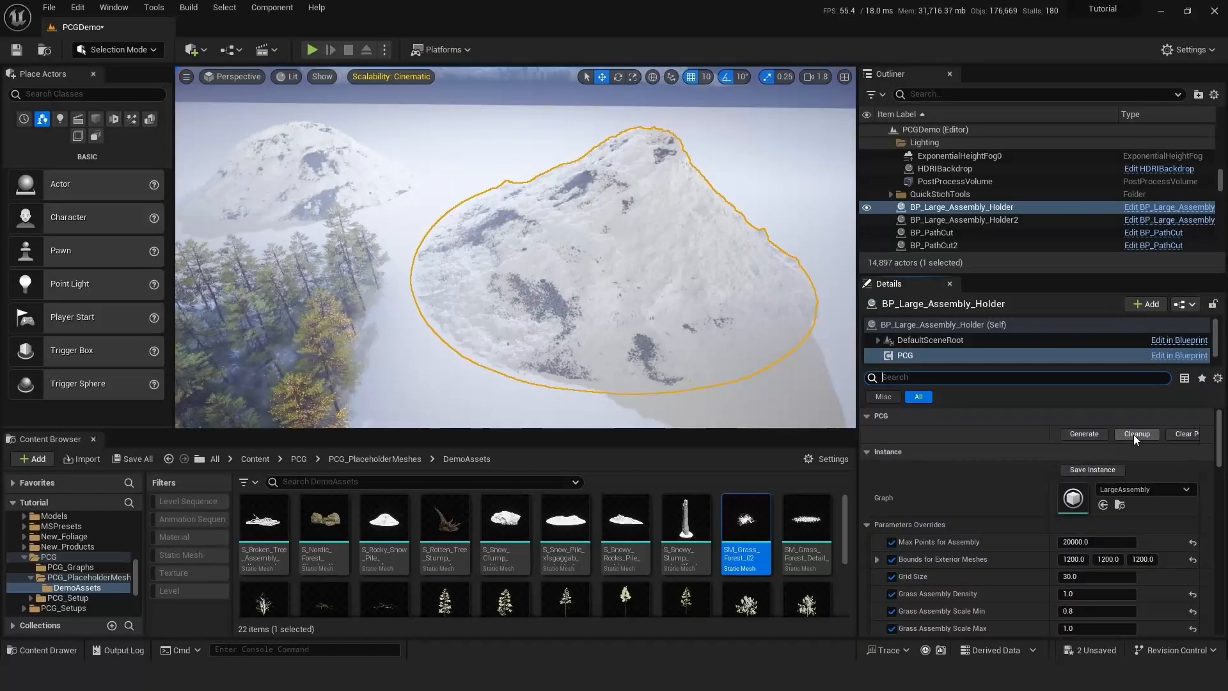
{"action": "left_click", "coordinate": [1083, 434]}
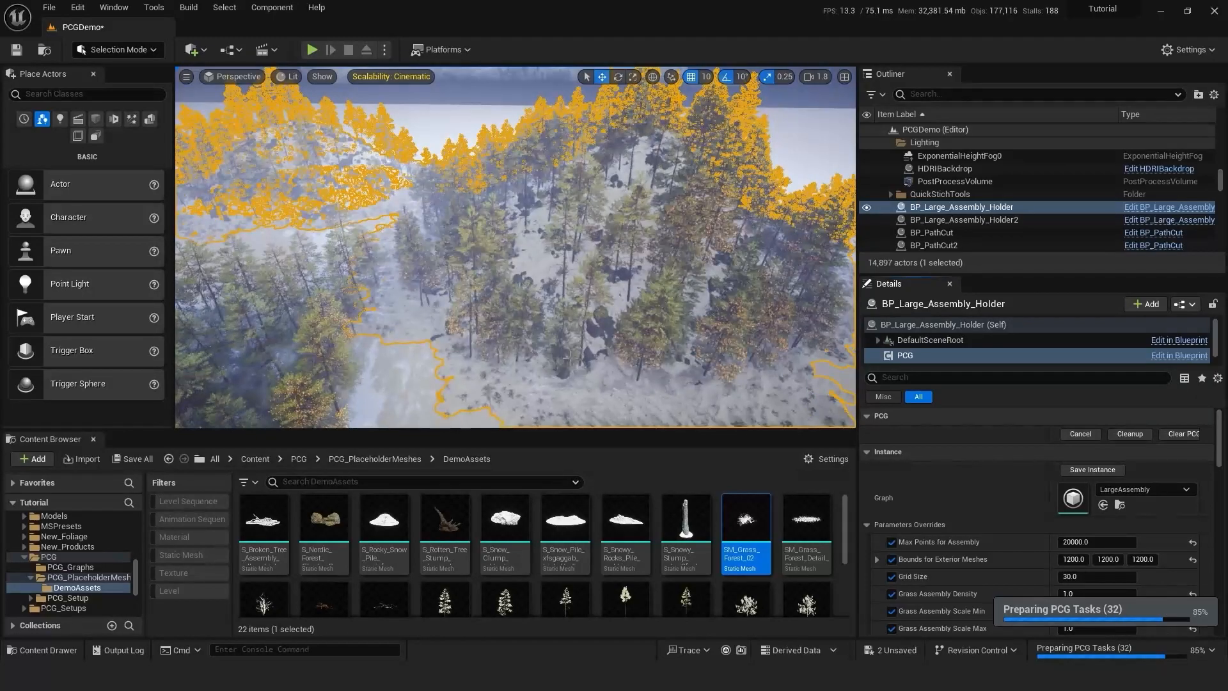
{"action": "left_click", "coordinate": [568, 359]}
{"action": "key", "text": "Escape"}
{"action": "right_click_drag", "start_coordinate": [568, 359], "coordinate": [598, 377]}
{"action": "right_click_drag", "start_coordinate": [515, 247], "coordinate": [260, 243]}
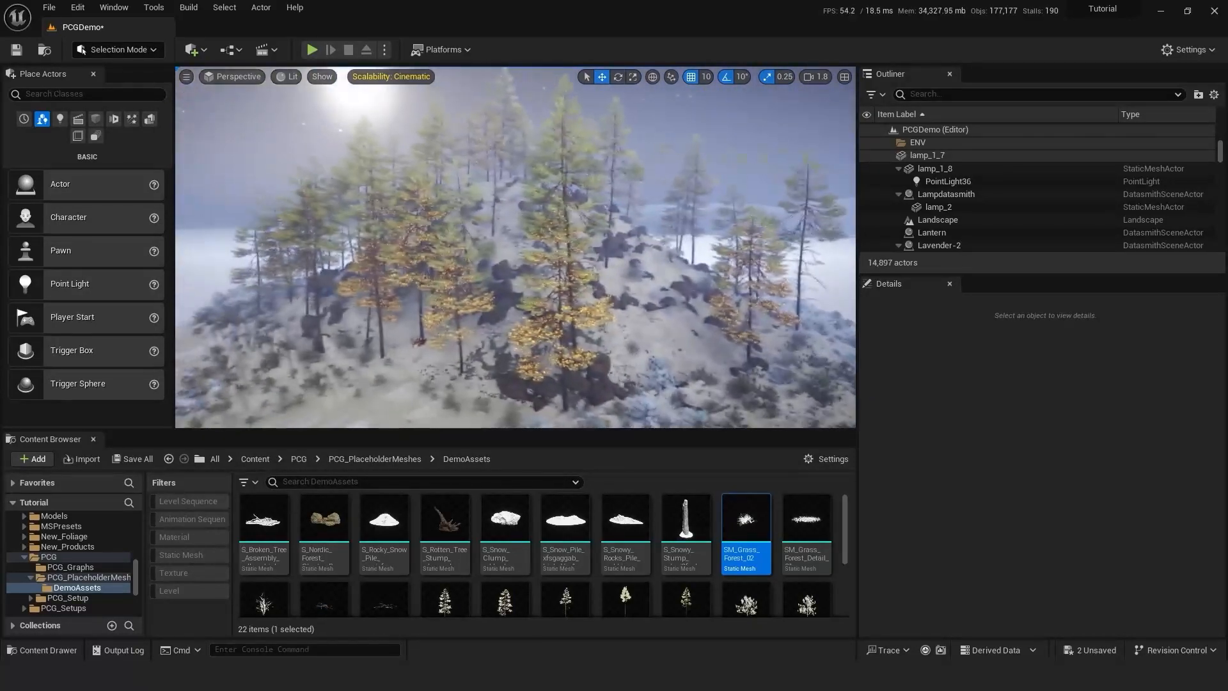
{"action": "mouse_move", "coordinate": [516, 247]}
{"action": "right_mouse_down"}
{"action": "mouse_move", "coordinate": [505, 250]}
{"action": "mouse_move", "coordinate": [562, 253]}
{"action": "mouse_move", "coordinate": [620, 279]}
{"action": "mouse_move", "coordinate": [534, 237]}
{"action": "right_mouse_up"}
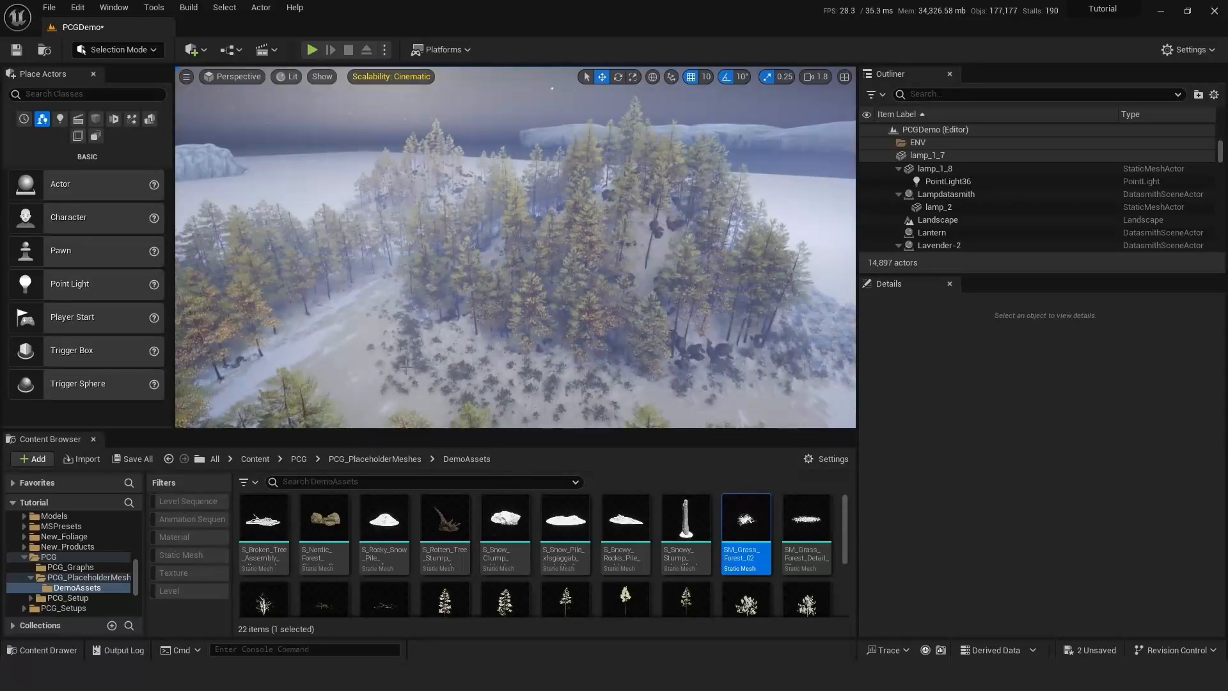